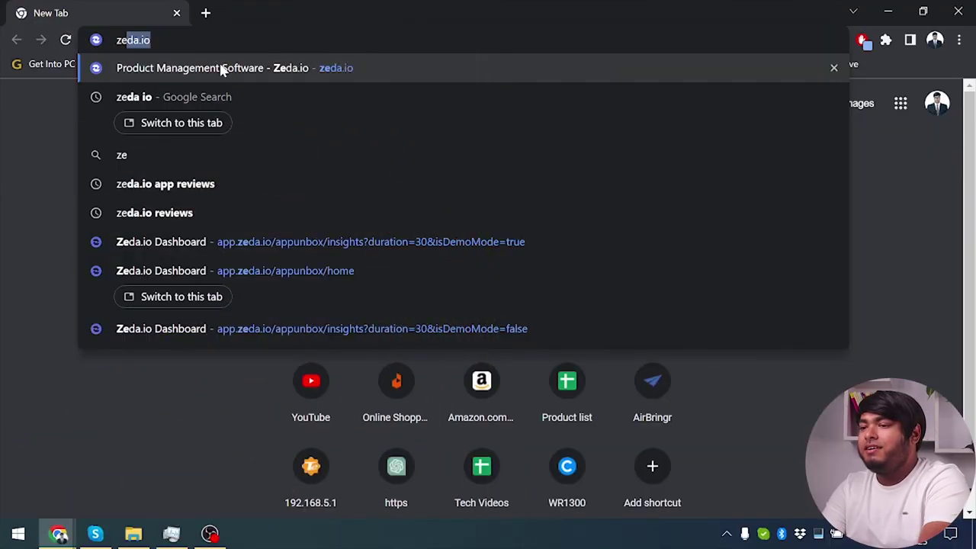
Step: Go to zeda.io via the 'Product Management Software - Zeda.io' address-bar suggestion
click(222, 68)
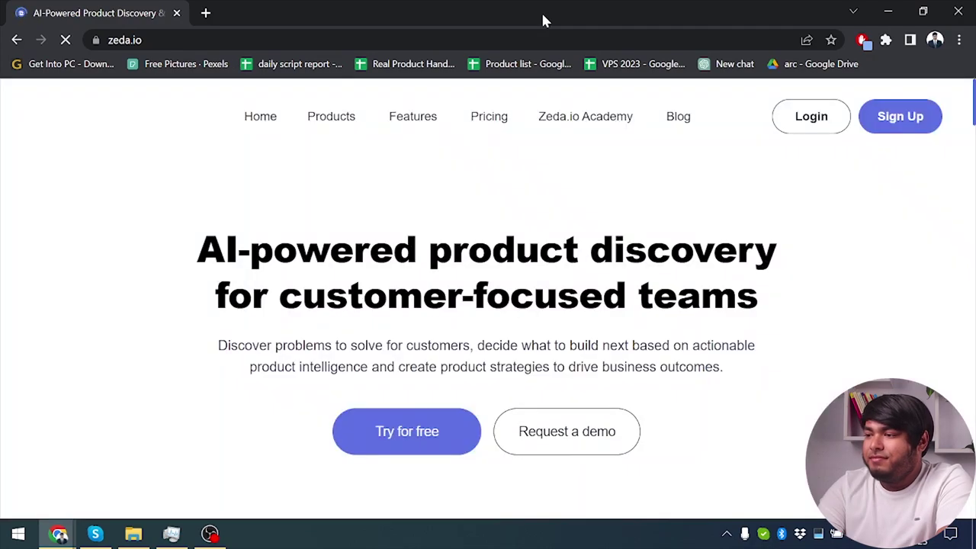
Step: Log in, then open the Product Insights dashboard from 'Learn about Insights' on the home page
click(803, 130)
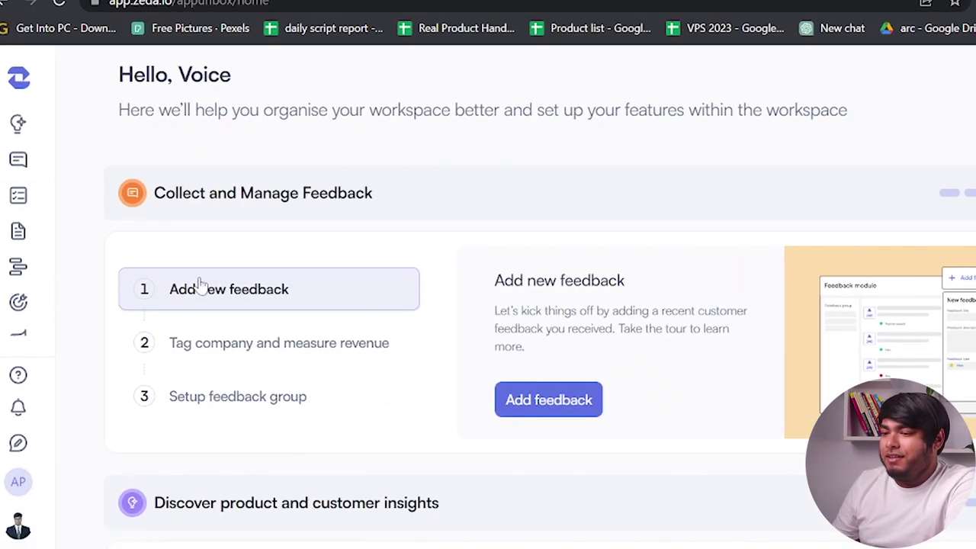
scroll(929, 382, down, 2)
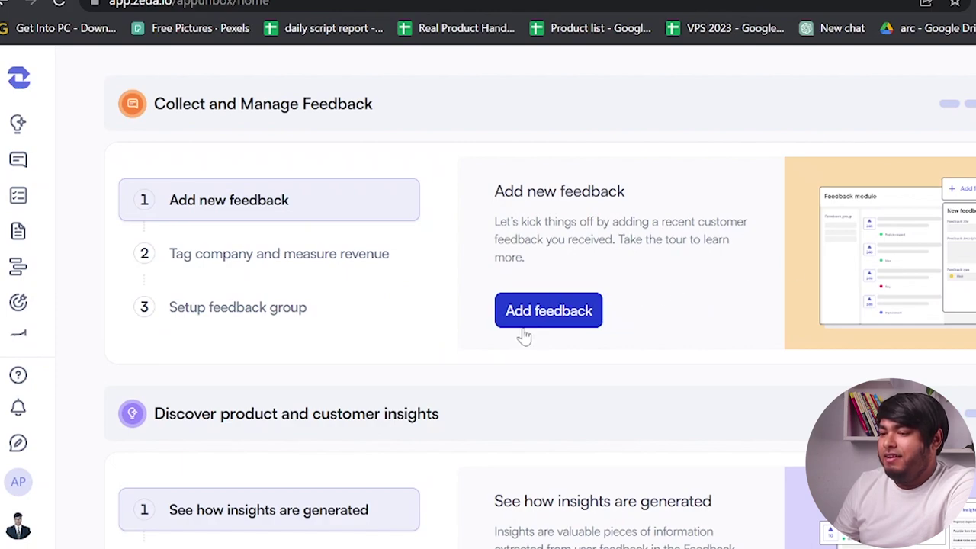
scroll(320, 376, down, 4)
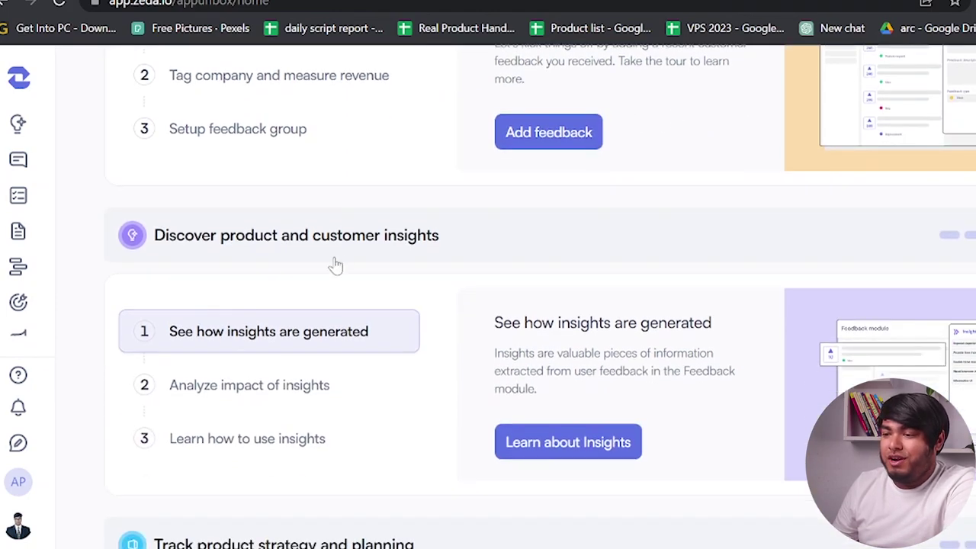
click(562, 446)
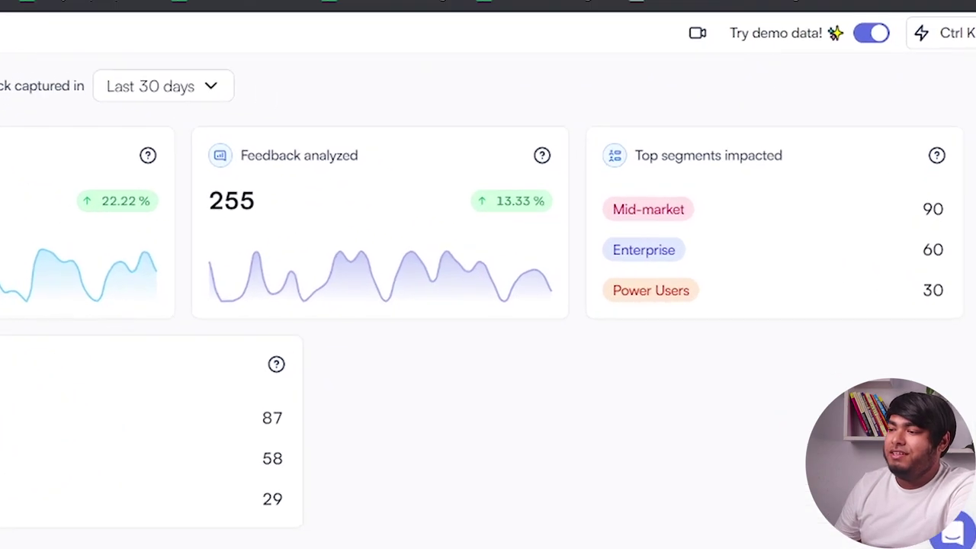
Step: Toggle demo data off and back on, then return to the workspace home and browse its setup guides
click(868, 44)
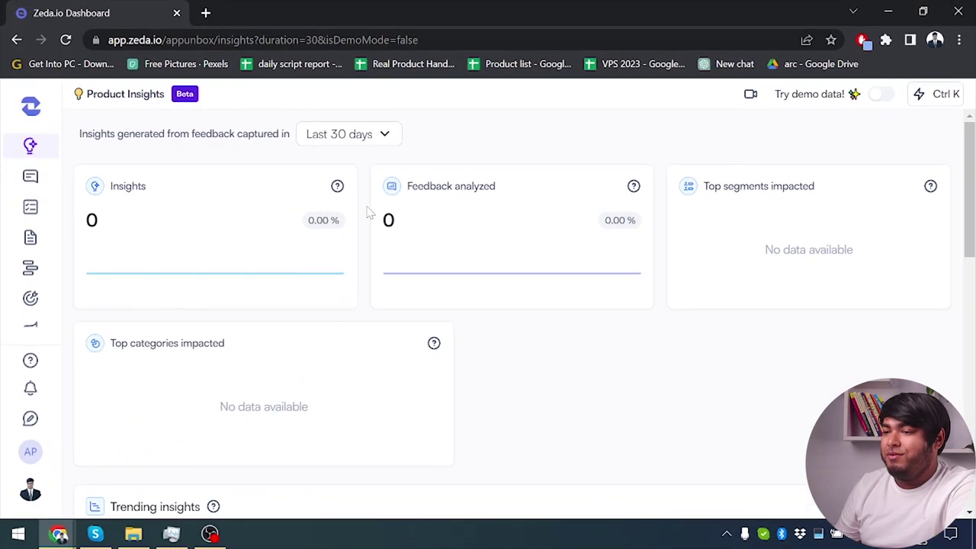
click(882, 96)
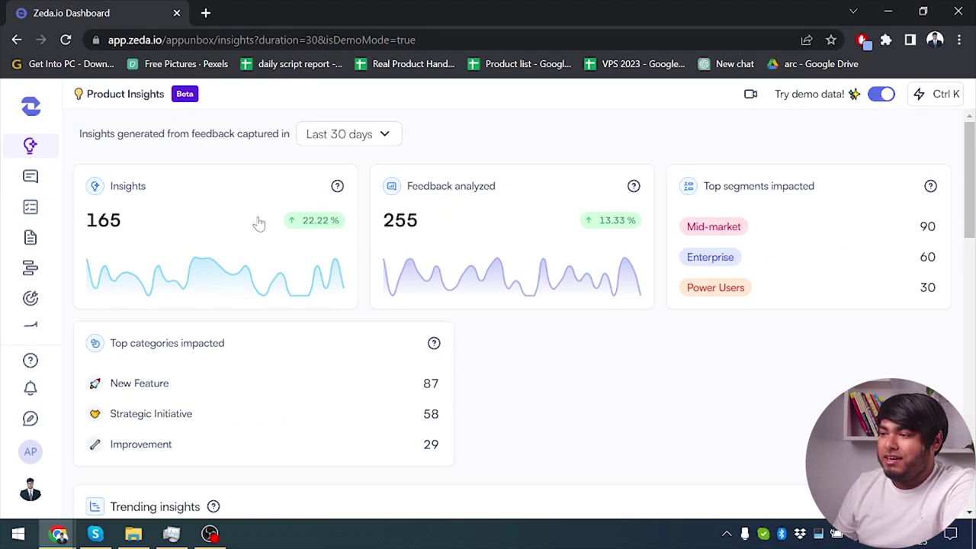
click(32, 109)
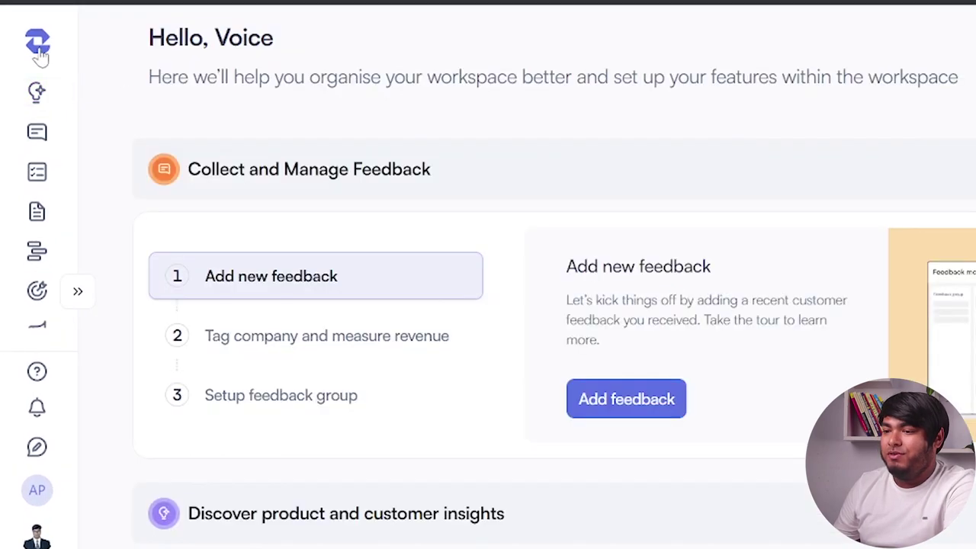
scroll(338, 268, down, 6)
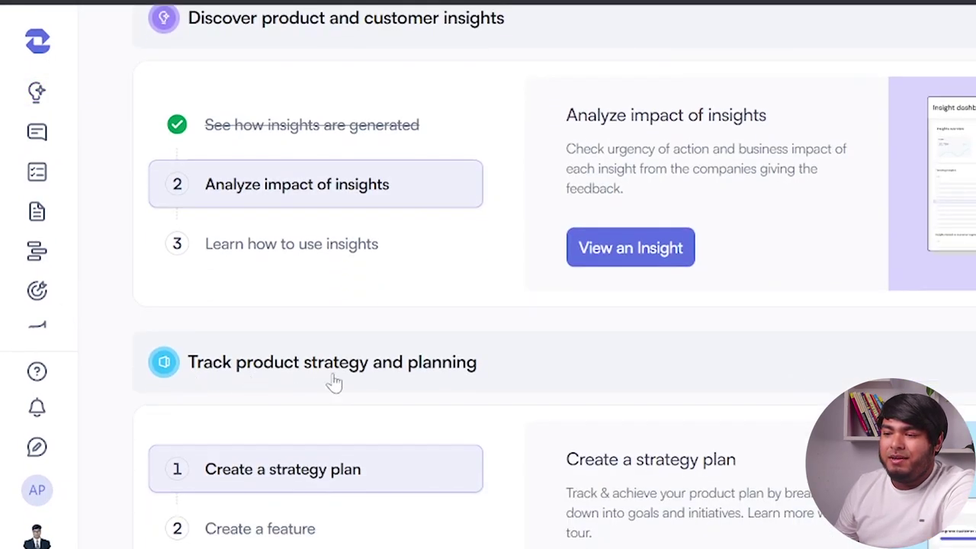
scroll(354, 323, down, 8)
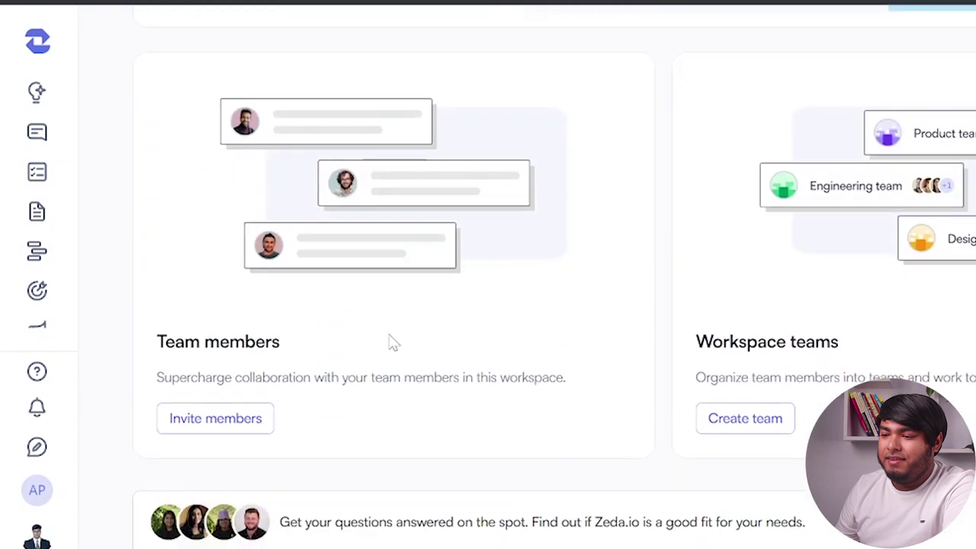
scroll(526, 356, up, 4)
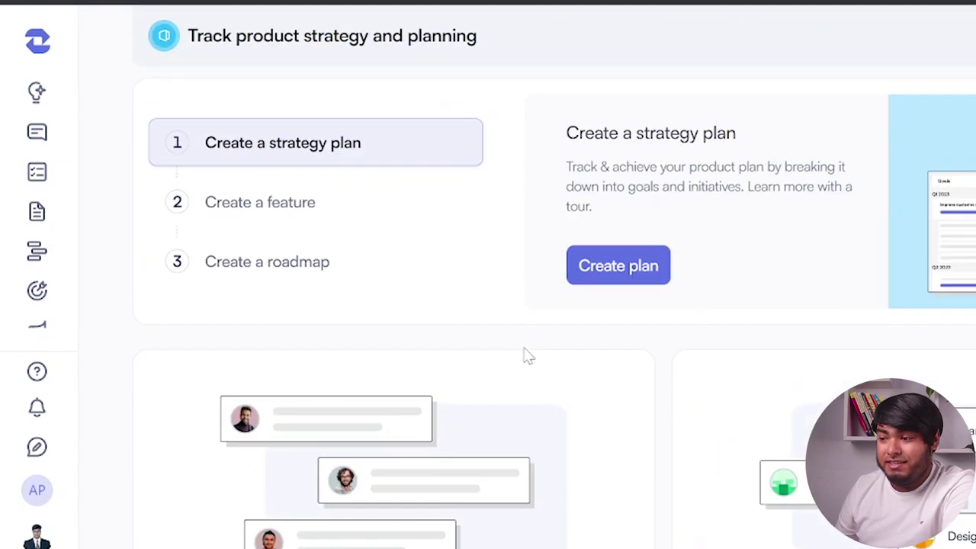
scroll(526, 357, down, 2)
scroll(612, 183, down, 3)
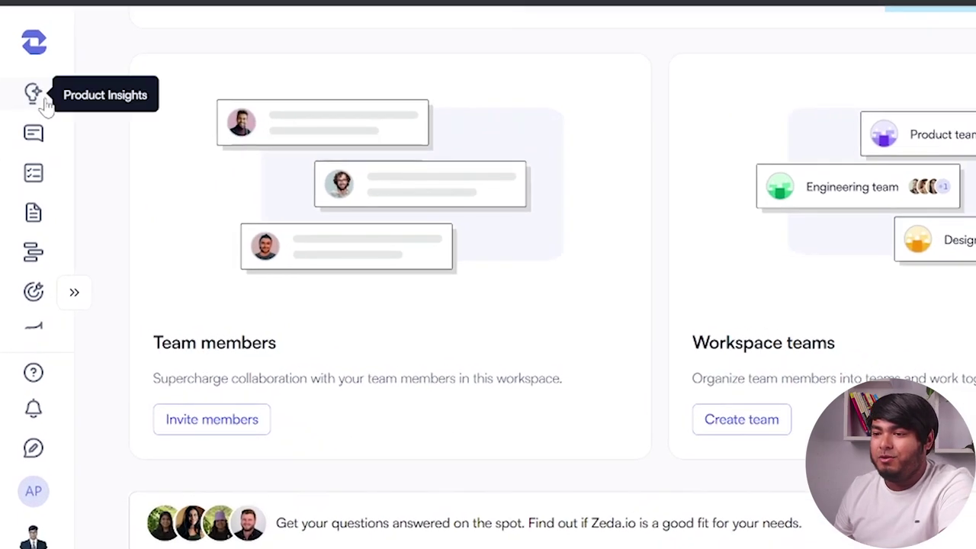
Step: Review the Product Insights tables for the Last 30 days, then switch to the Feedback page
click(34, 95)
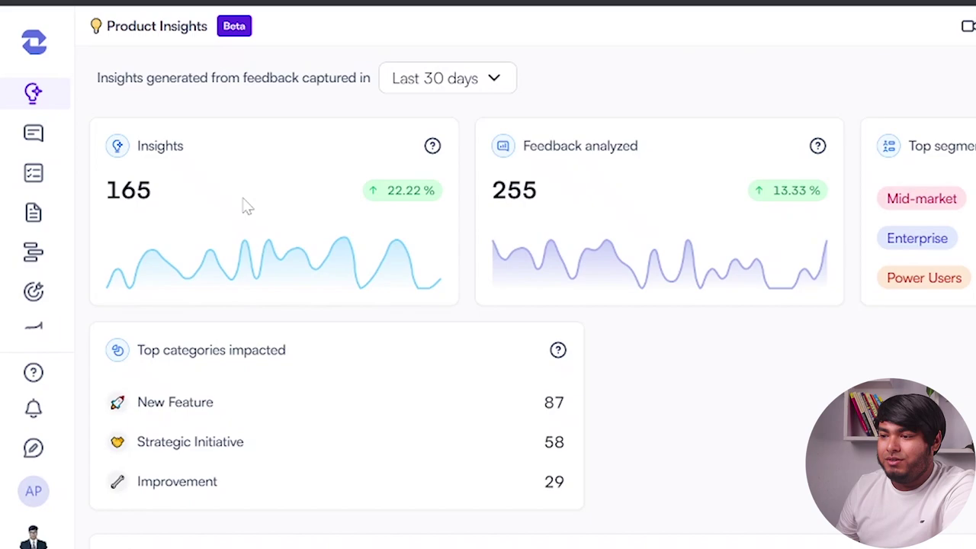
click(490, 81)
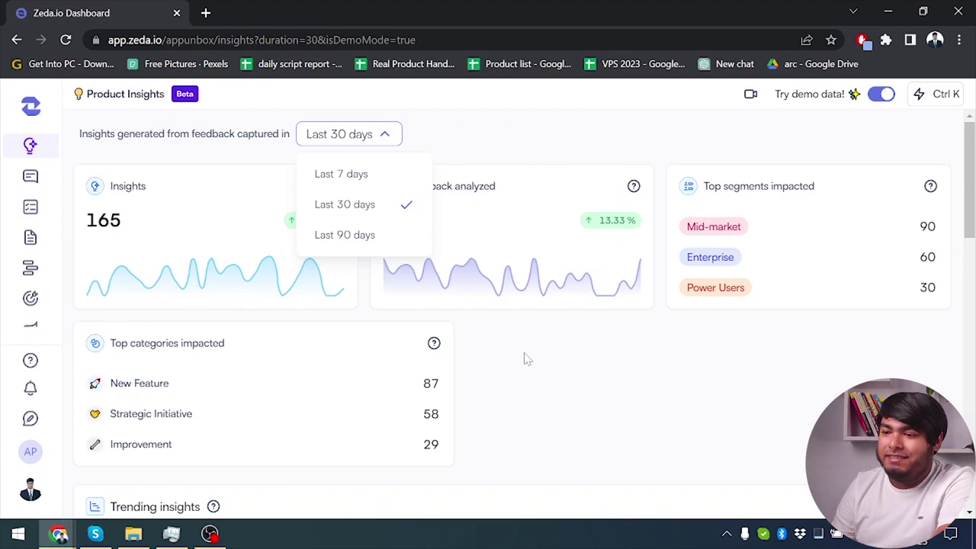
scroll(526, 359, down, 5)
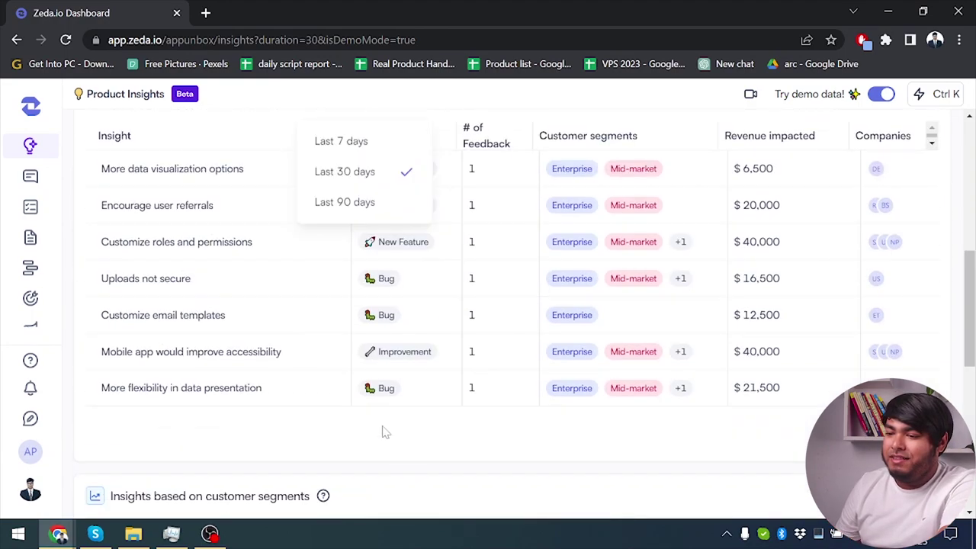
click(461, 430)
scroll(412, 397, up, 2)
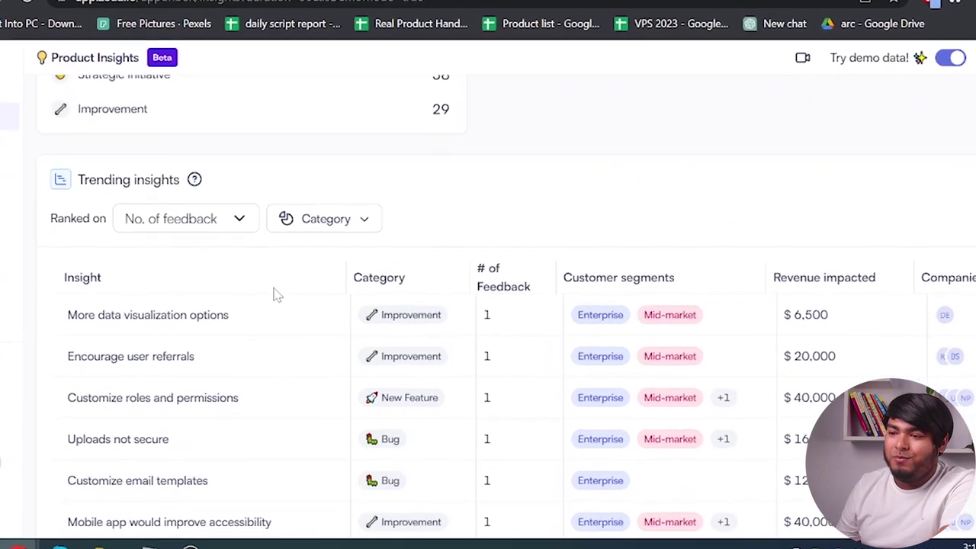
scroll(644, 290, down, 1)
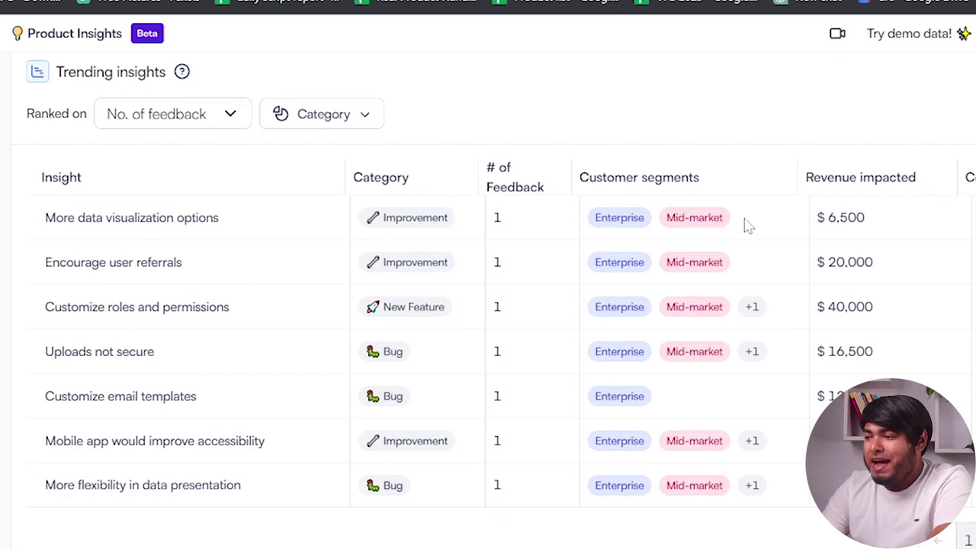
scroll(183, 229, down, 5)
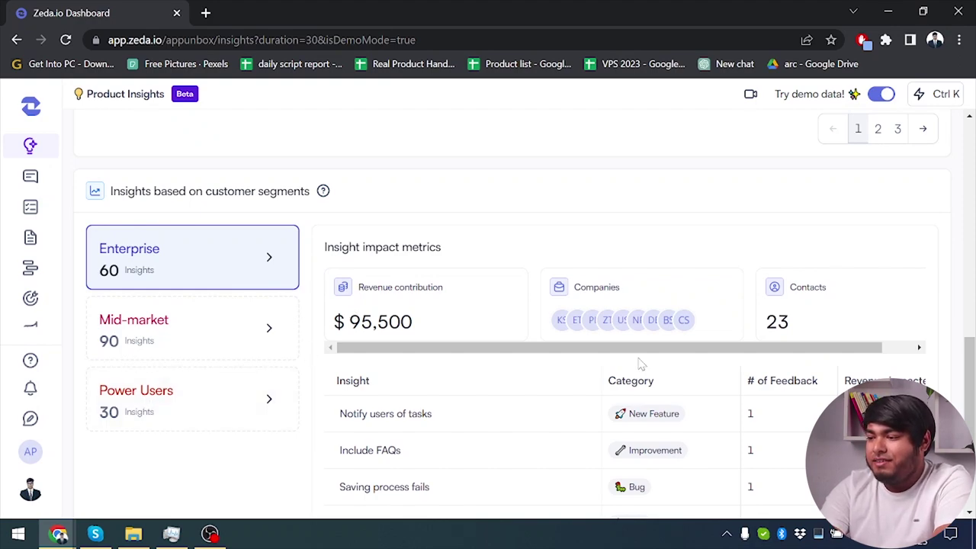
scroll(641, 365, down, 1)
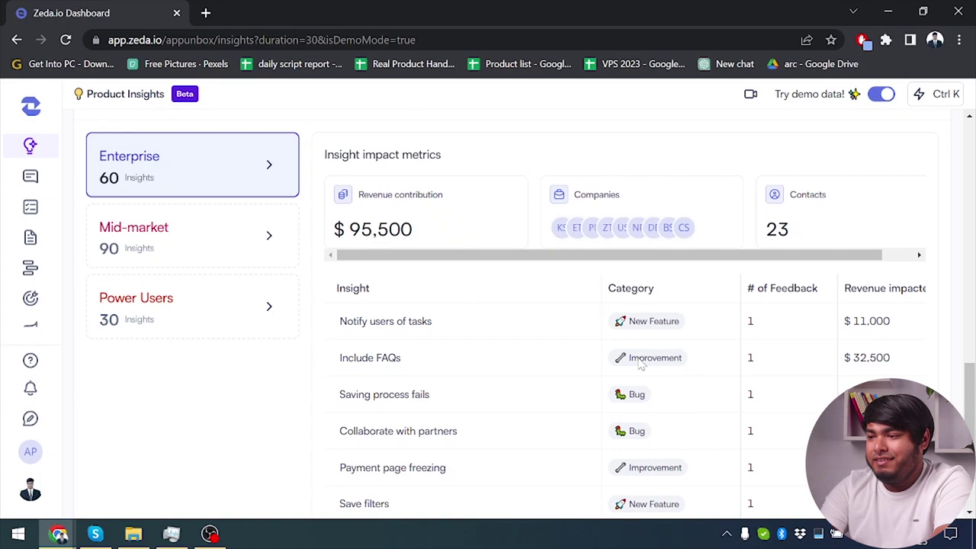
scroll(641, 365, down, 1)
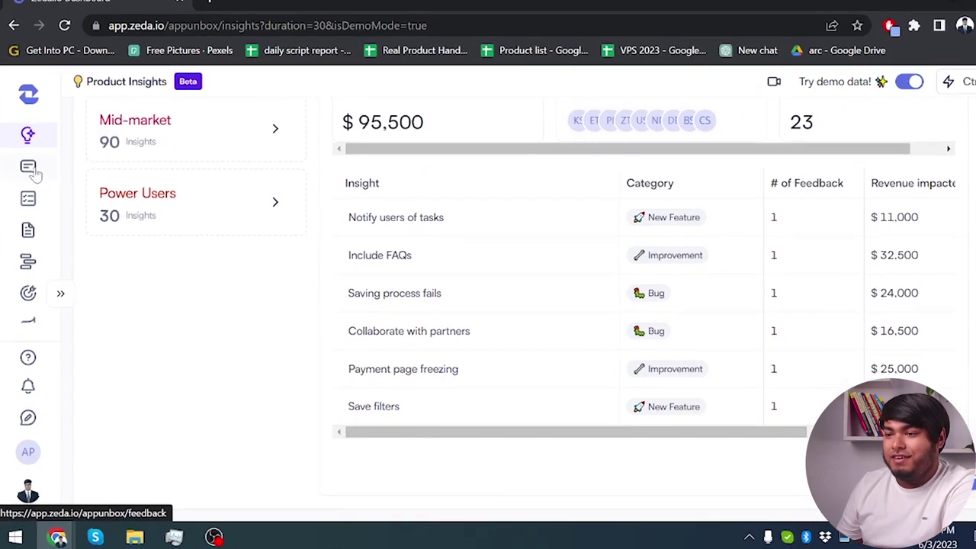
click(33, 171)
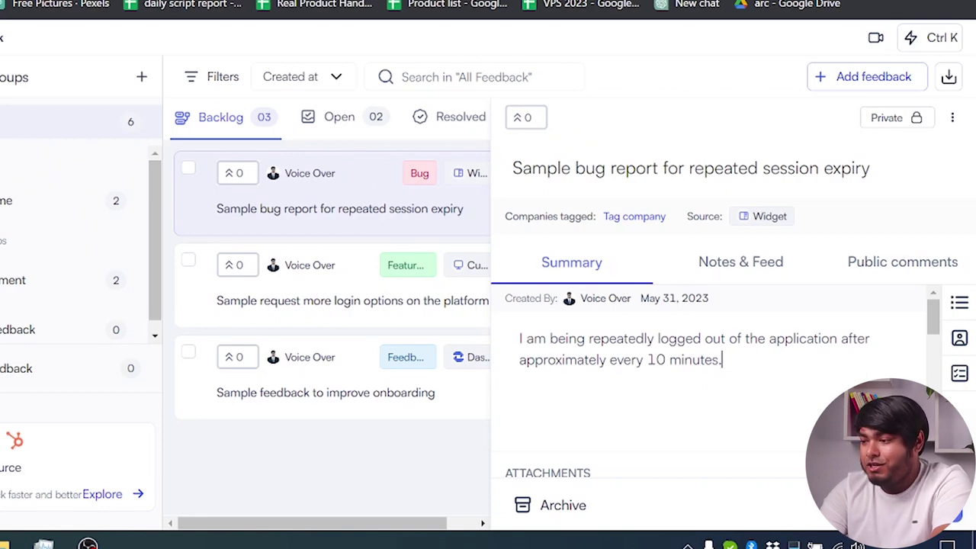
Step: Read through the sample bug report's summary, then start a new feedback item with Add feedback
scroll(689, 409, down, 10)
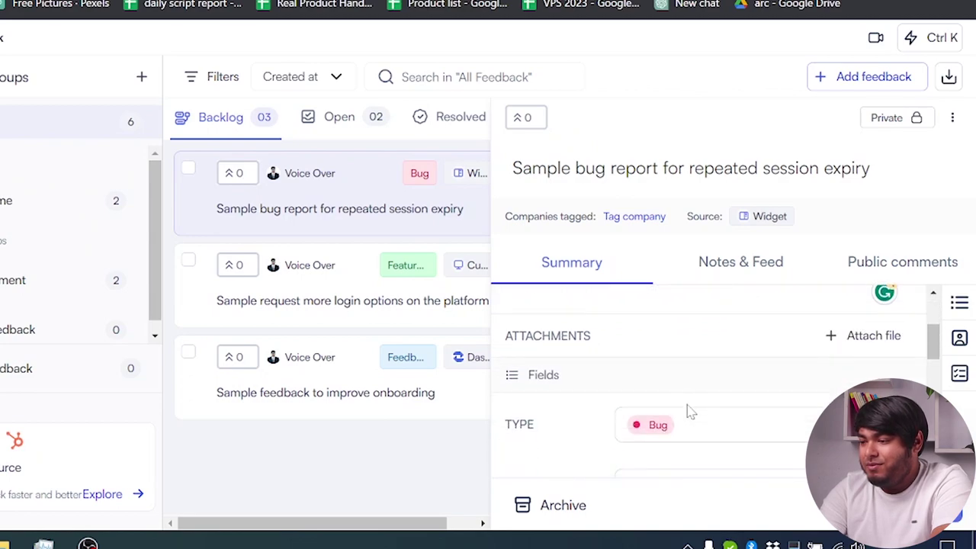
scroll(689, 410, down, 8)
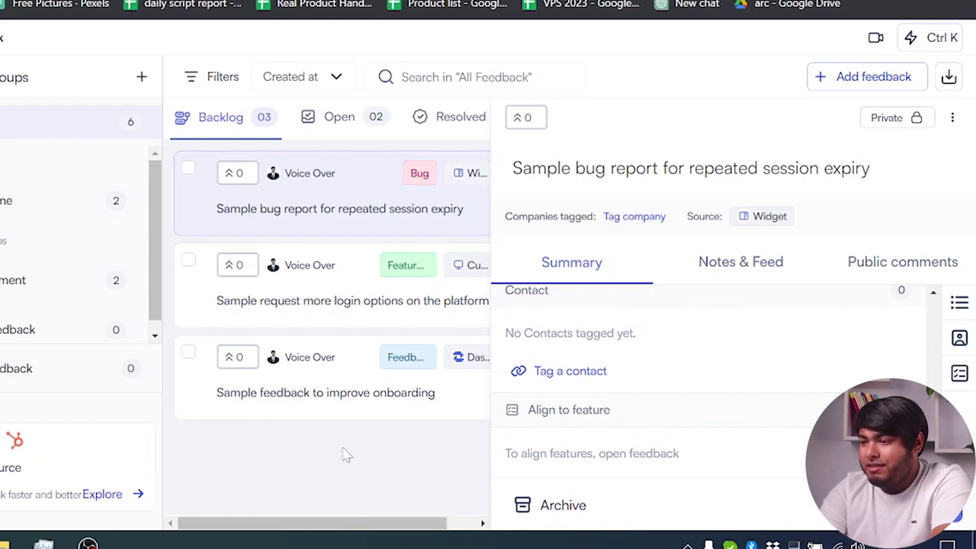
click(849, 90)
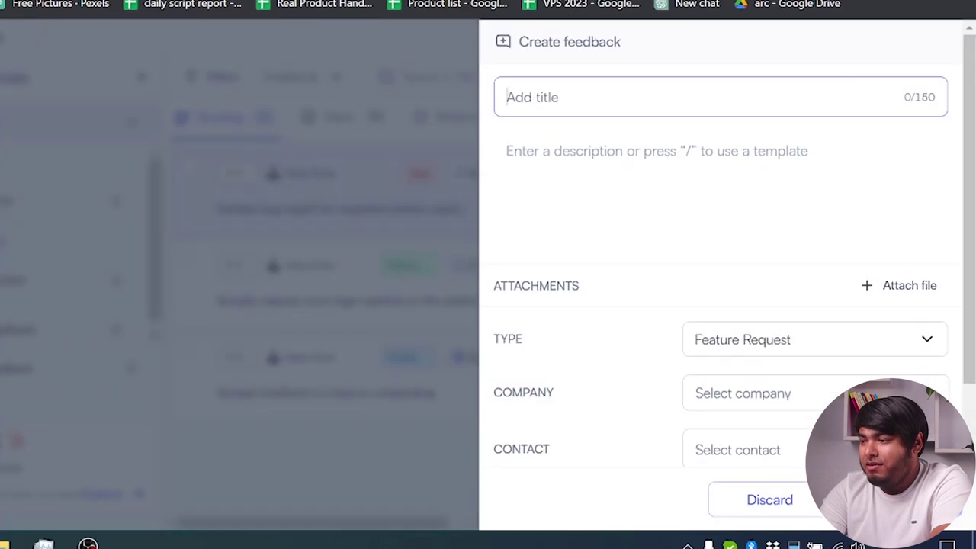
Step: Title the new feedback 'test' and set its type to Feedback
click(773, 113)
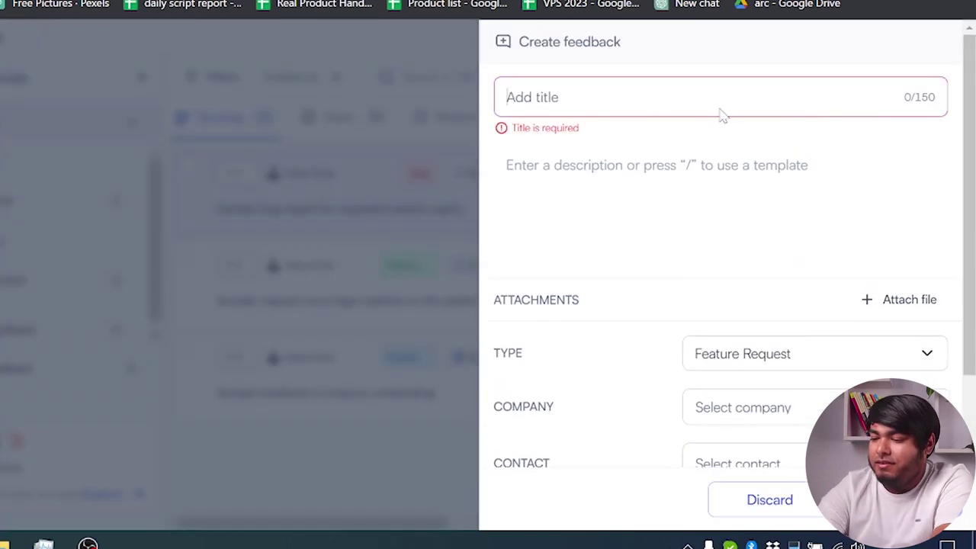
text(test)
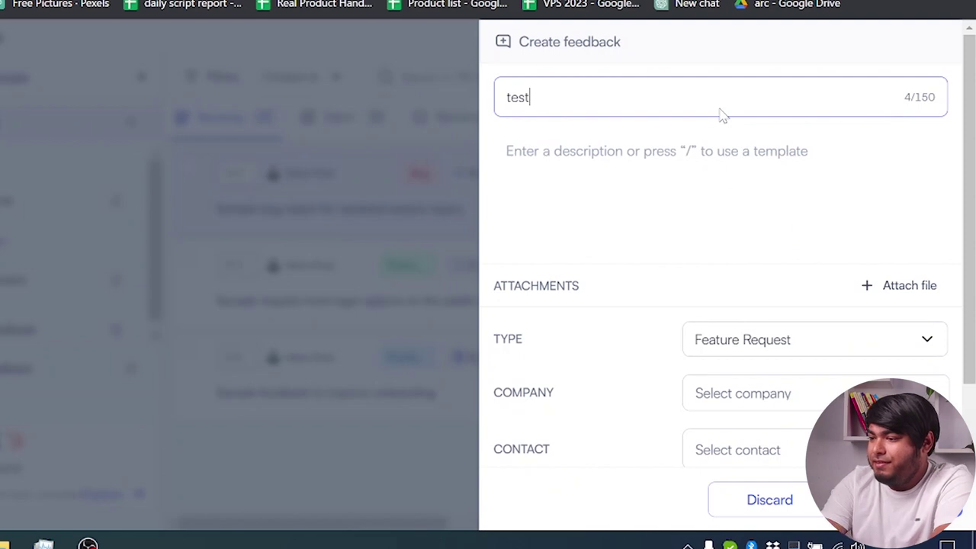
click(737, 343)
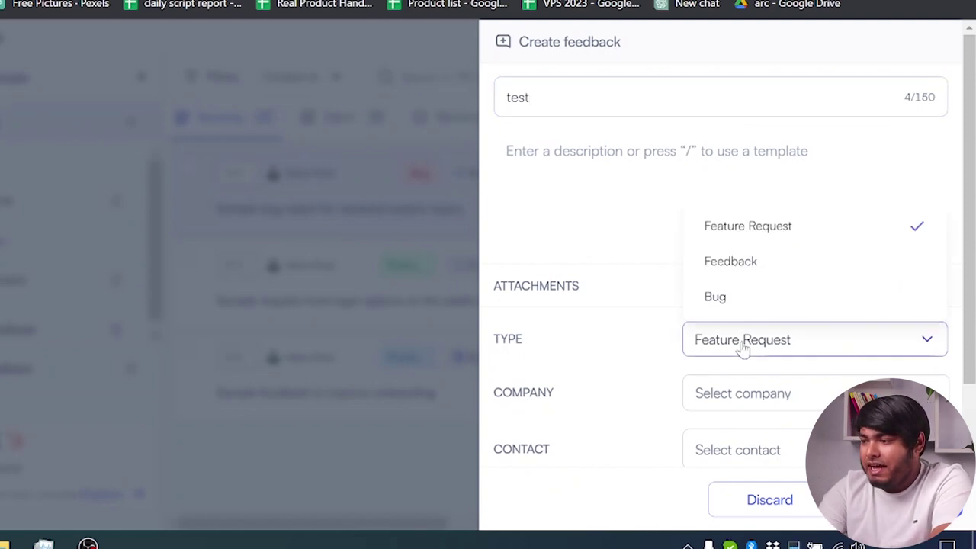
click(803, 271)
Step: Tag company Sample Org A and the sample contact, save the feedback, and set the bug report to Open
click(822, 397)
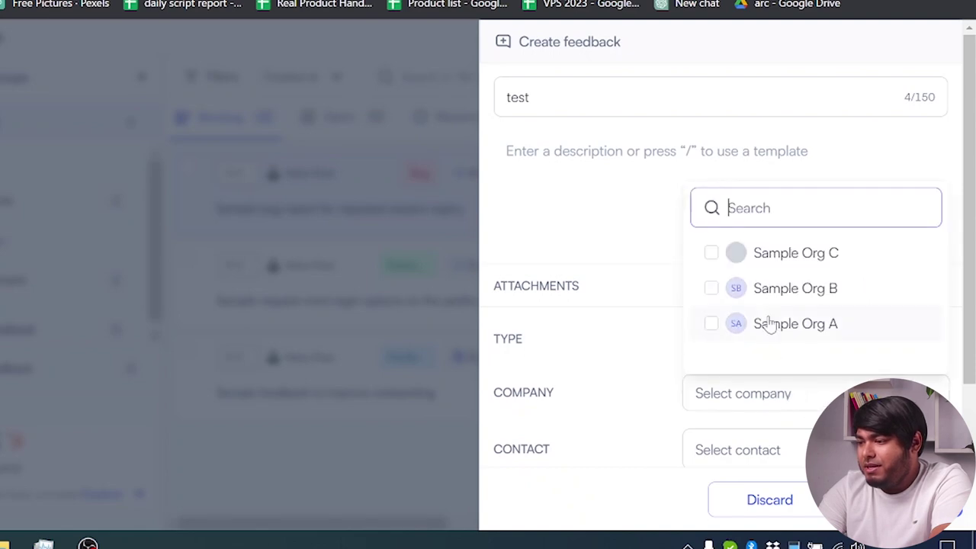
click(824, 322)
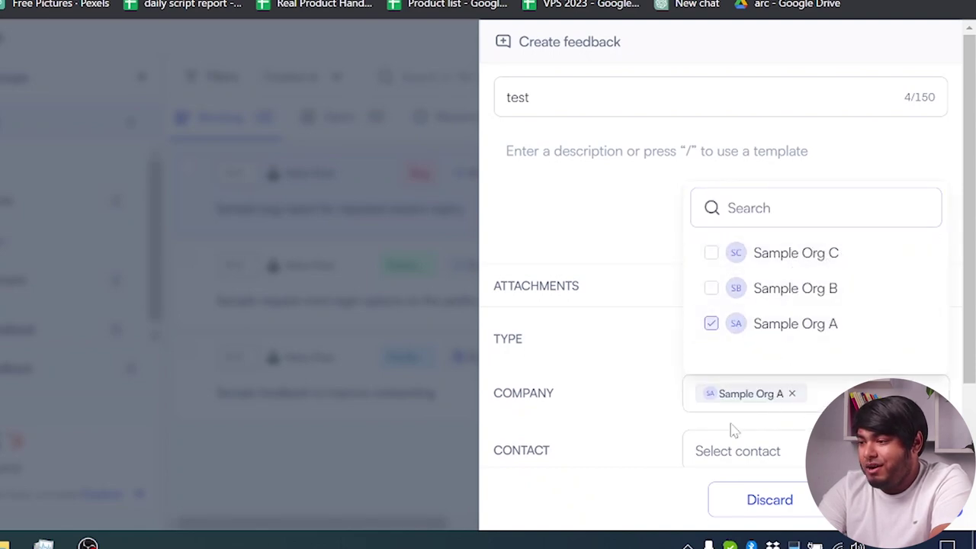
scroll(731, 431, down, 1)
click(730, 425)
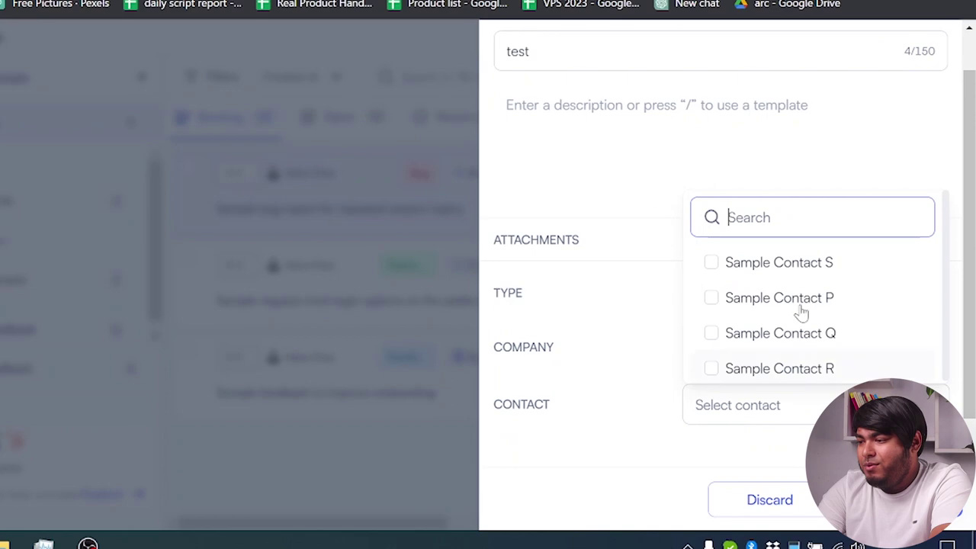
click(807, 279)
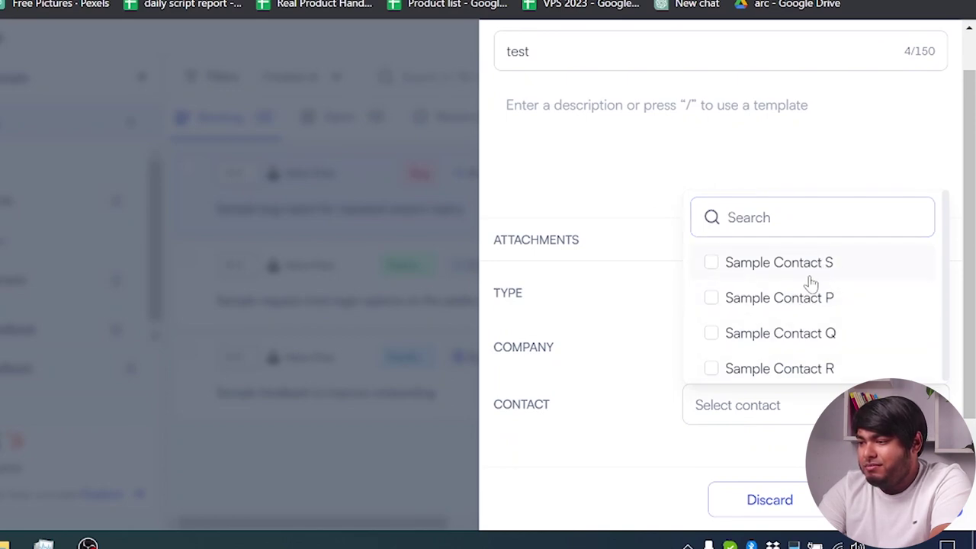
scroll(660, 419, down, 1)
click(660, 419)
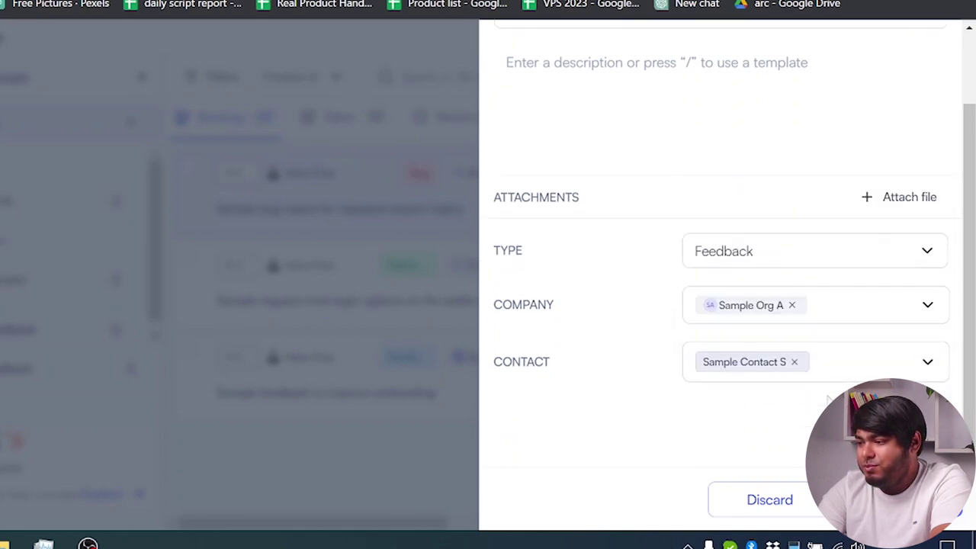
click(892, 499)
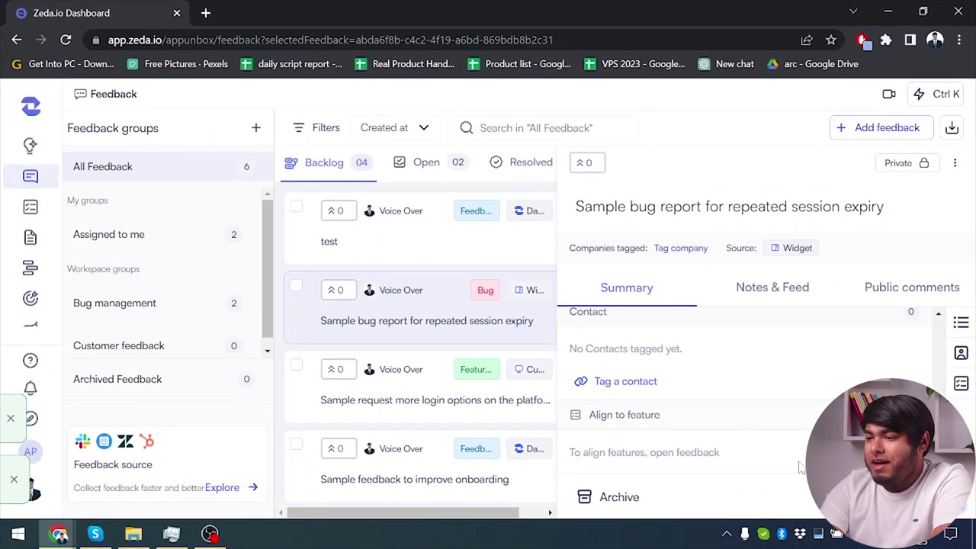
click(513, 345)
Step: View the test feedback's details, then go to the Features list
click(431, 241)
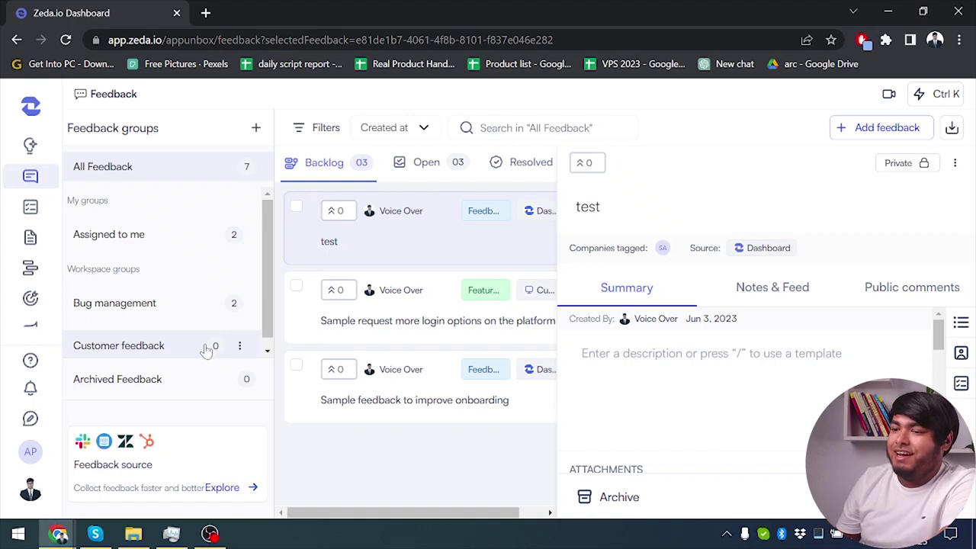
click(30, 207)
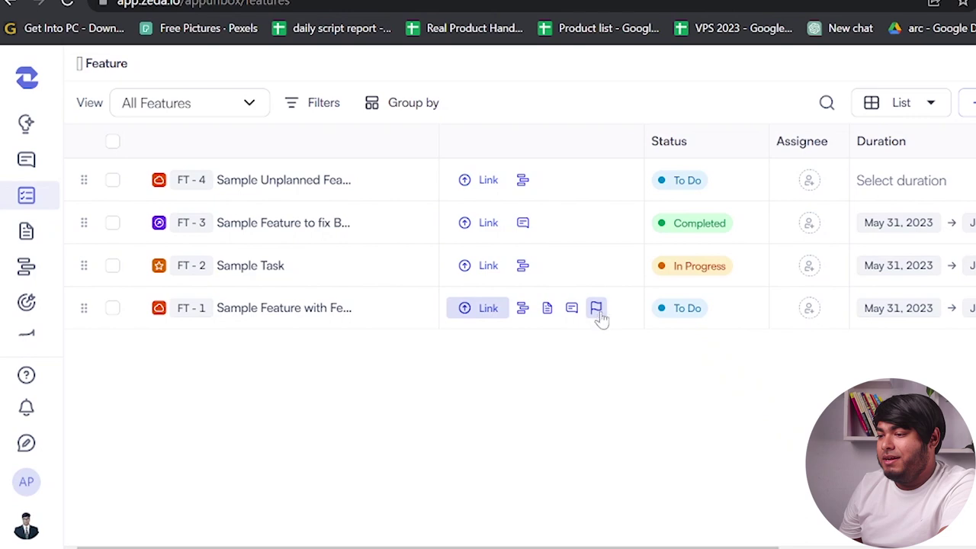
Step: Check the FT-4 and FT-3 status options without changing them, then open FT-4's duration picker
click(757, 184)
click(748, 362)
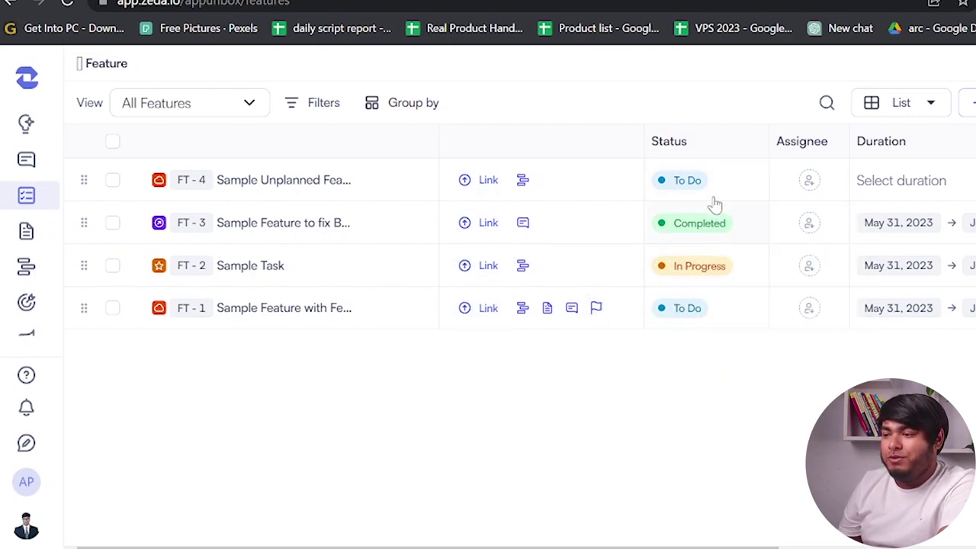
click(713, 193)
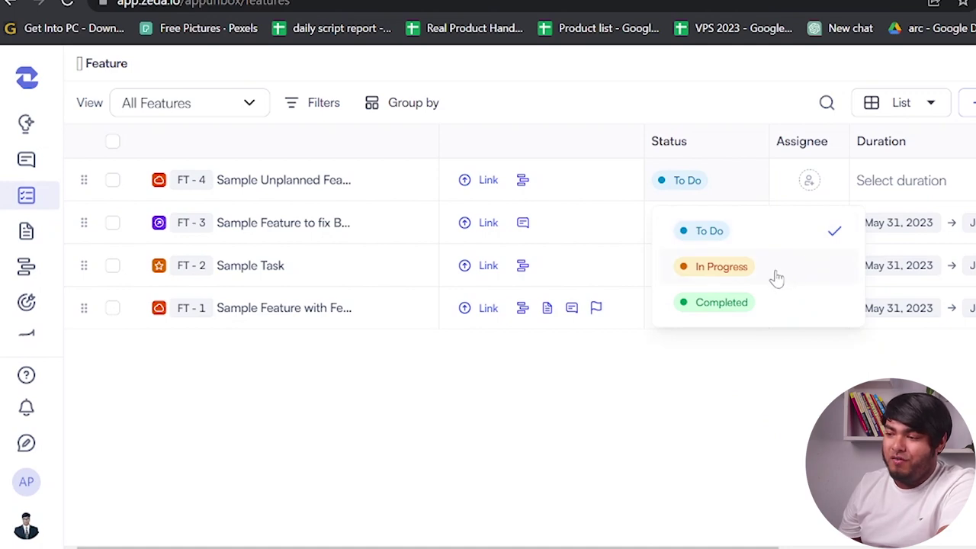
click(774, 384)
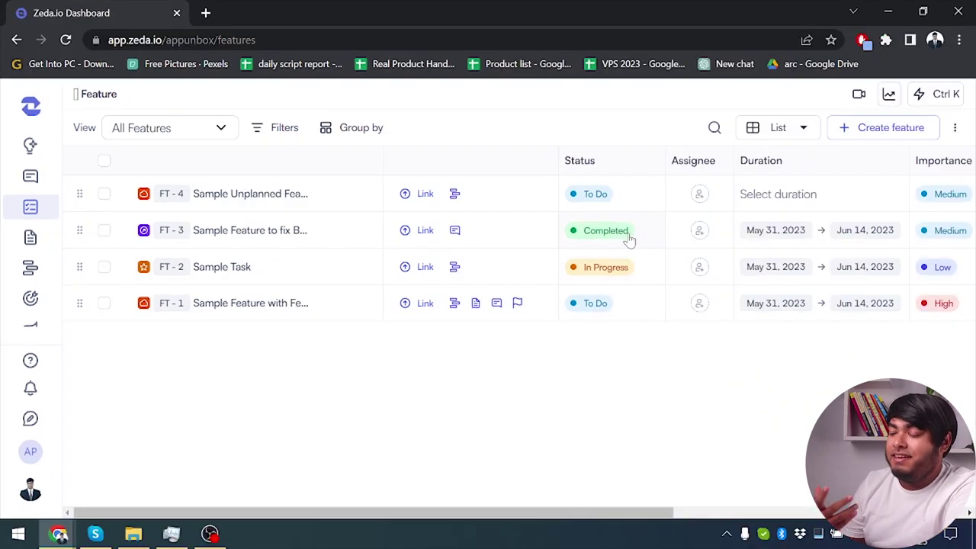
click(643, 231)
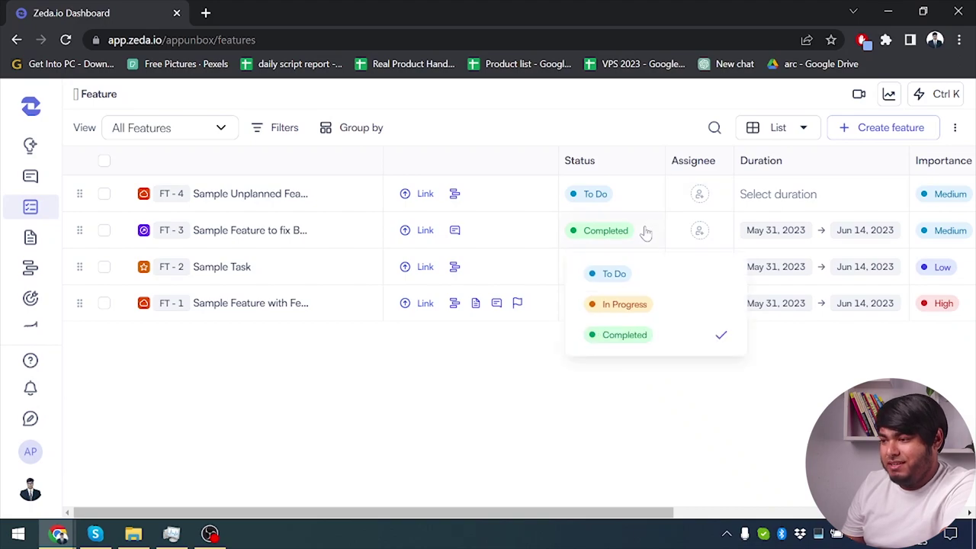
click(633, 234)
click(794, 192)
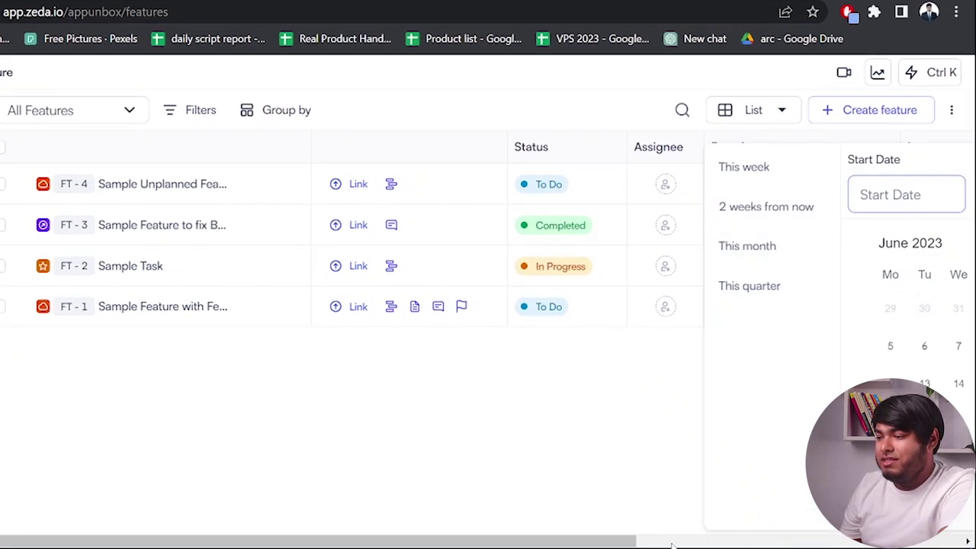
Step: Scroll the features table sideways and inspect FT-2's importance options, leaving it at Low
drag(672, 544, 606, 540)
scroll(556, 396, left, 3)
scroll(556, 396, right, 3)
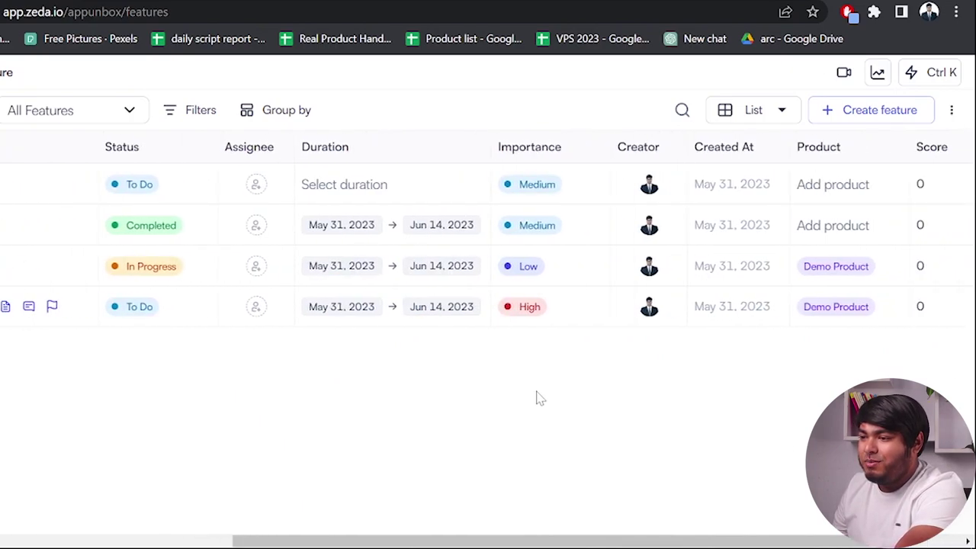
scroll(453, 403, left, 2)
scroll(454, 404, right, 2)
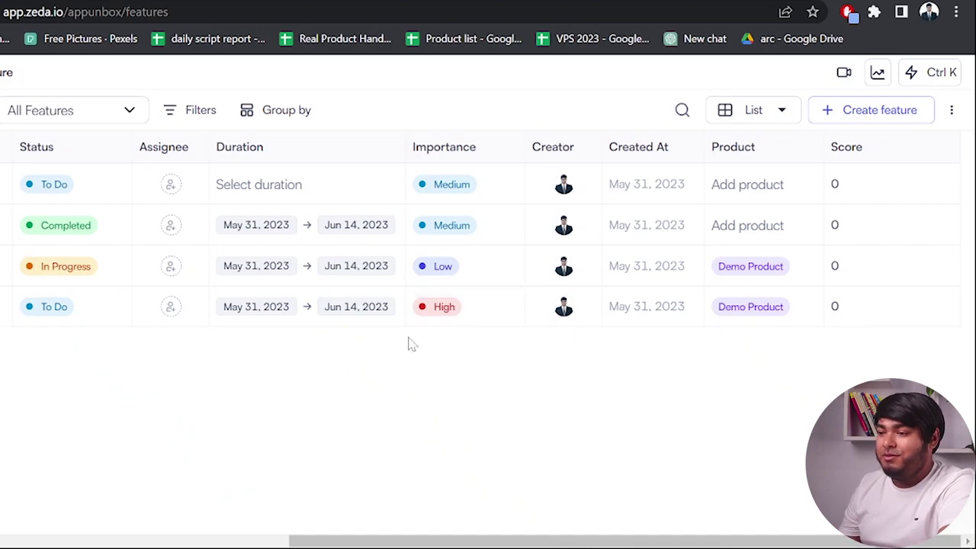
scroll(355, 465, left, 6)
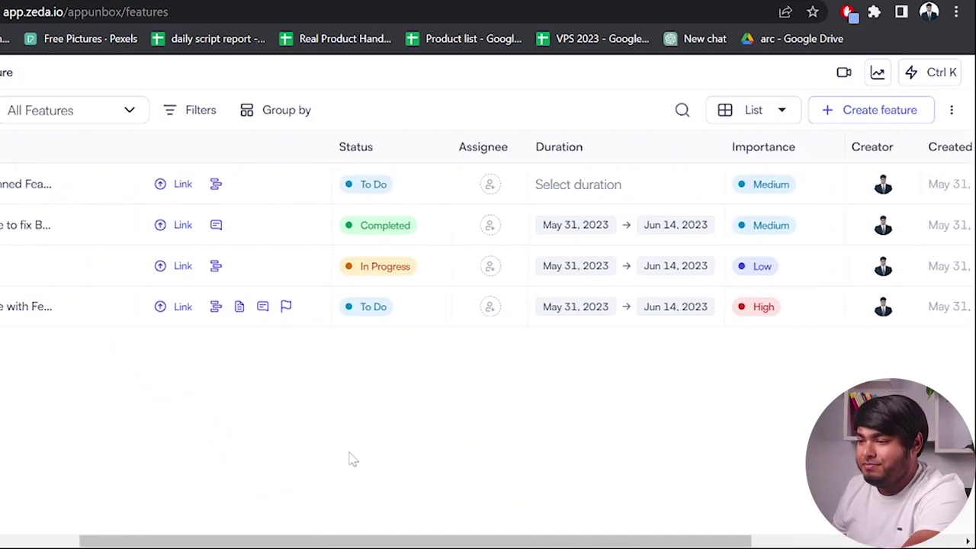
scroll(348, 458, right, 5)
scroll(266, 379, left, 3)
scroll(251, 375, right, 1)
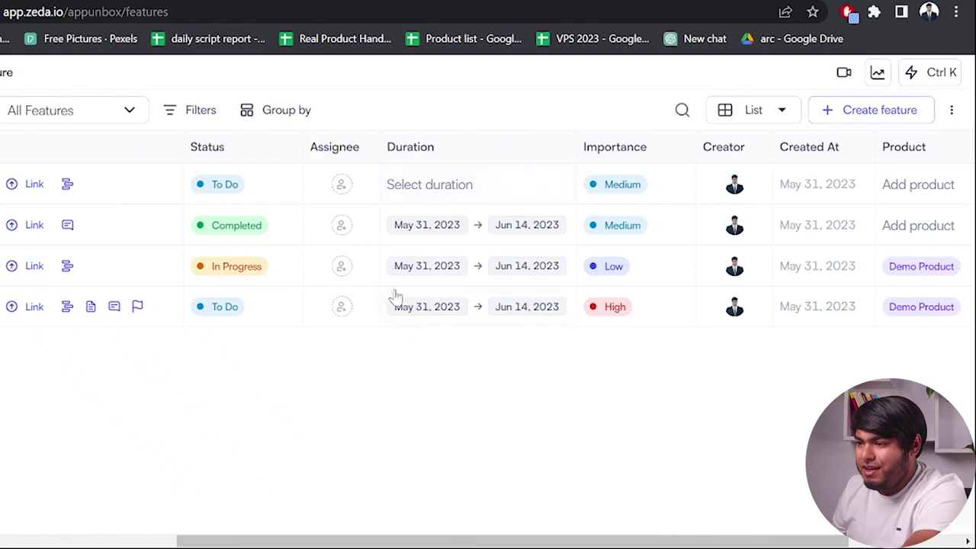
scroll(396, 296, right, 2)
click(529, 267)
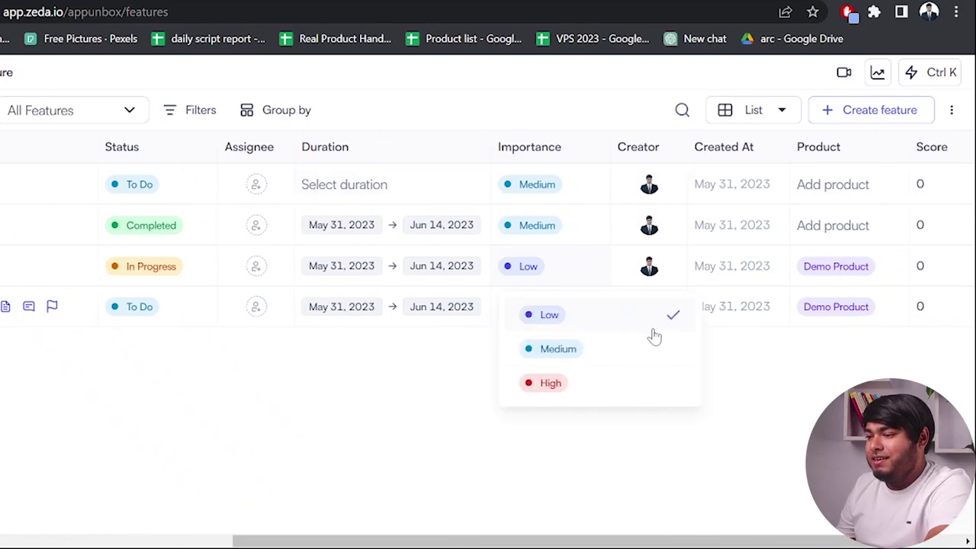
click(671, 216)
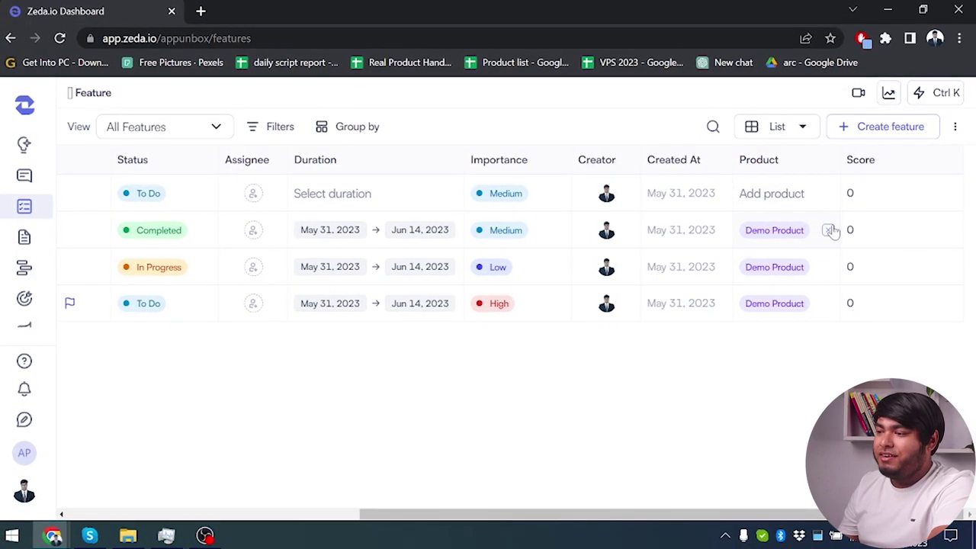
Step: Assign Demo Product to FT-4
click(786, 194)
click(804, 235)
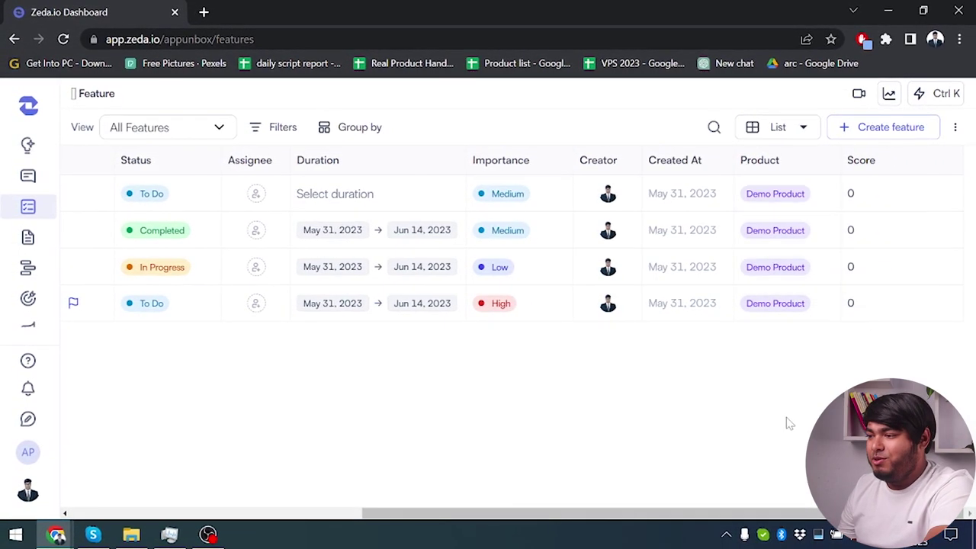
scroll(435, 266, left, 5)
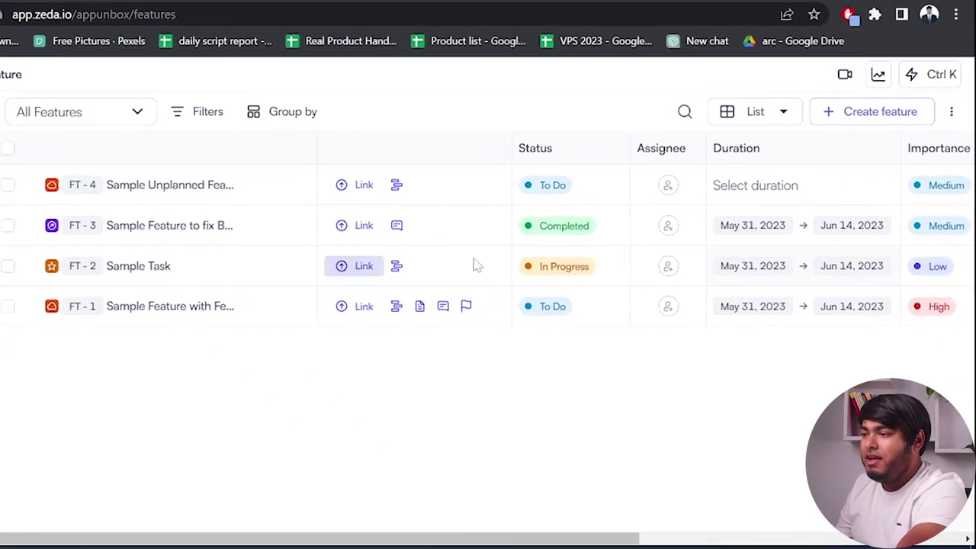
Step: Start a new Task feature titled 'test', keeping the item type as Task
click(854, 120)
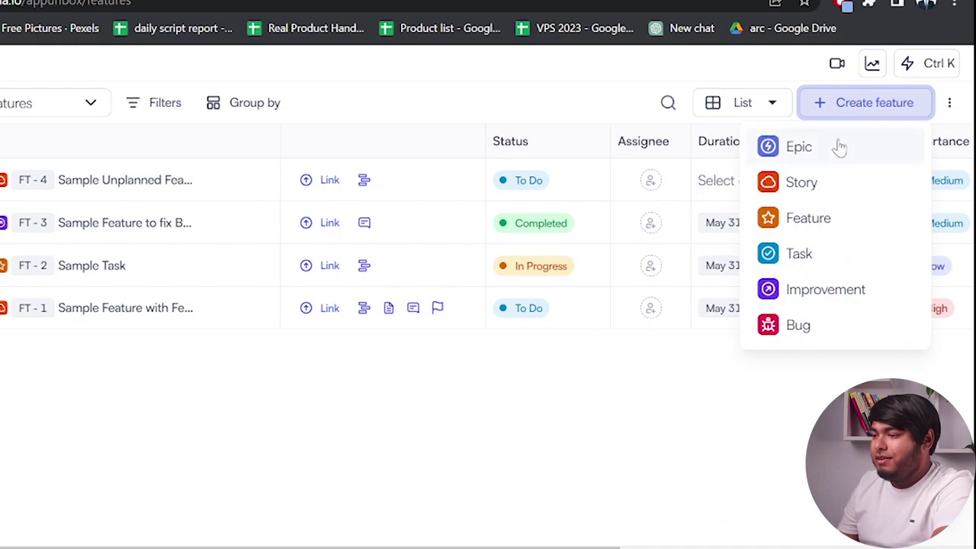
click(828, 255)
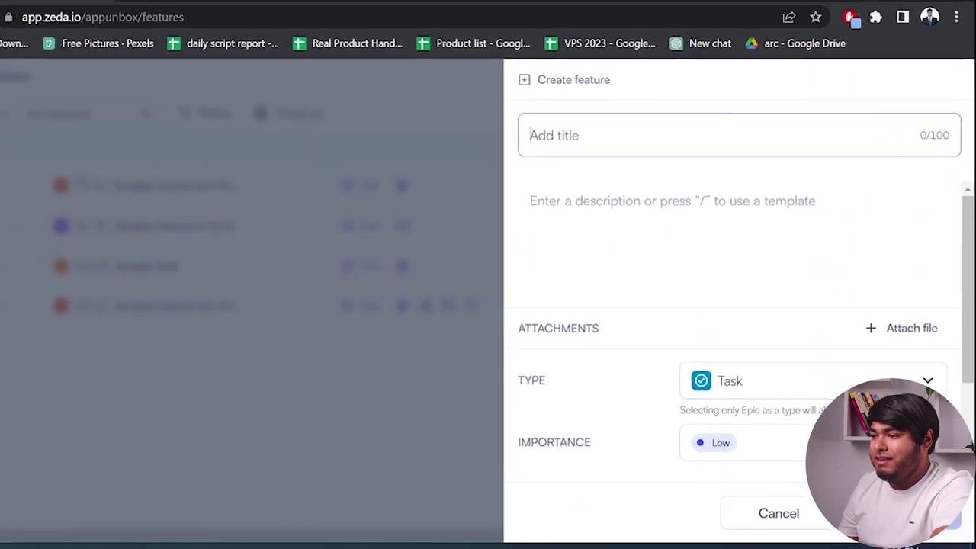
text(test)
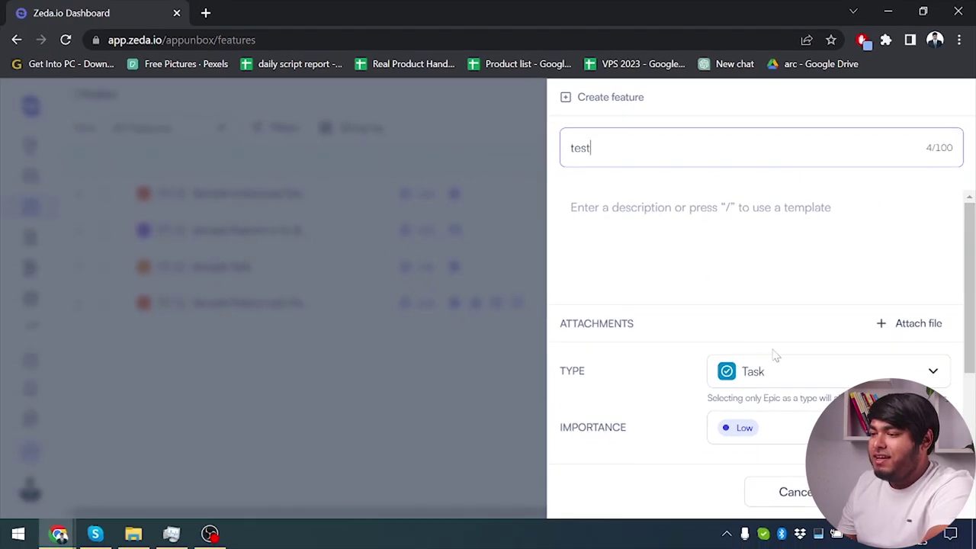
click(833, 377)
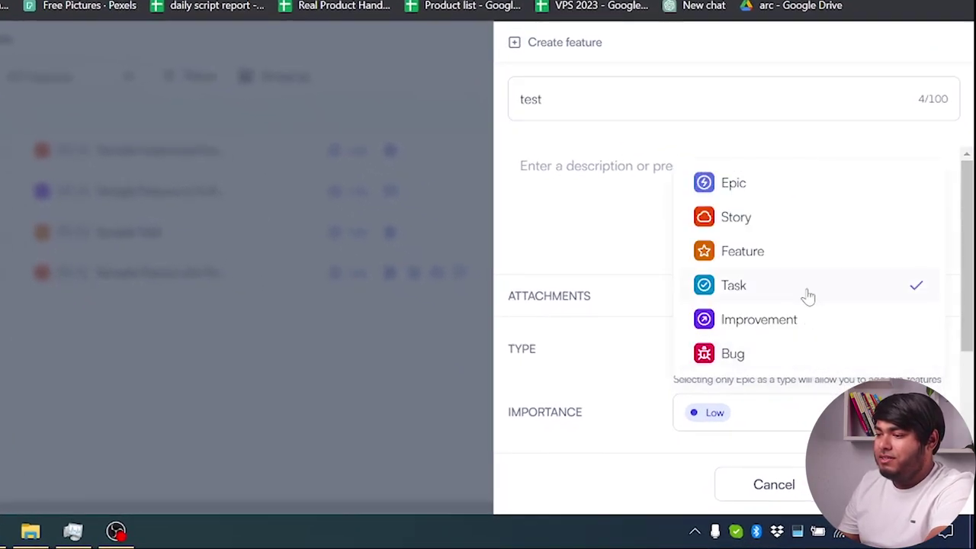
click(808, 297)
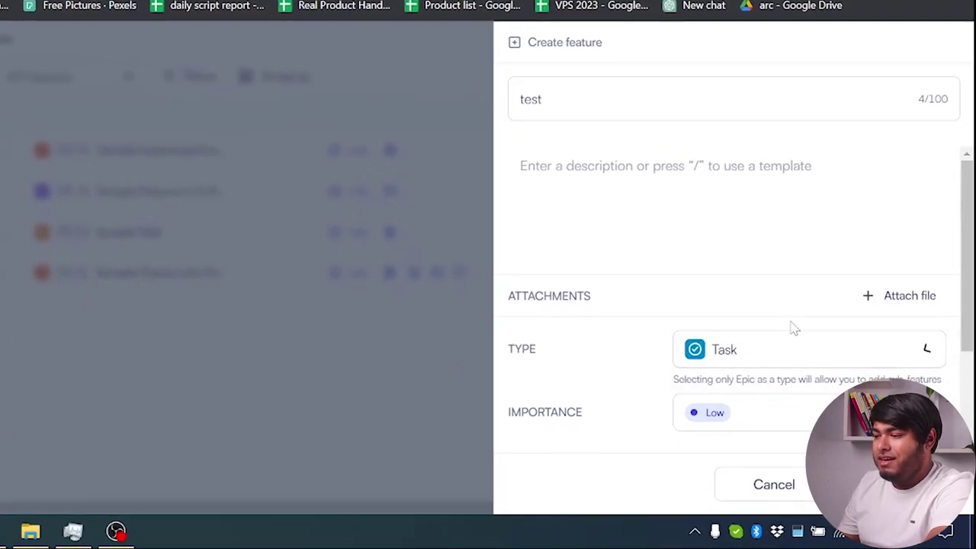
scroll(782, 359, down, 3)
Step: Give the task Medium importance and Demo Product, and assign it to the team member
click(803, 252)
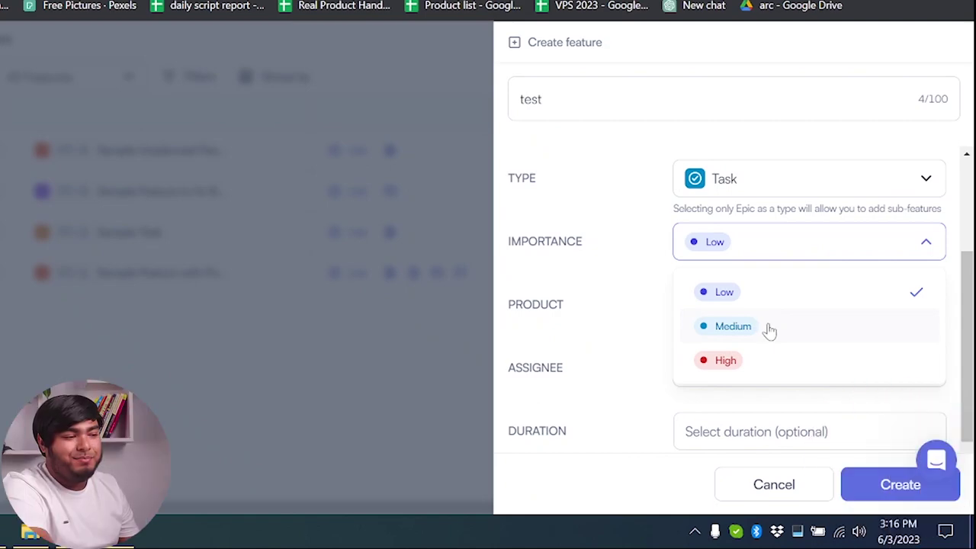
click(769, 330)
click(811, 319)
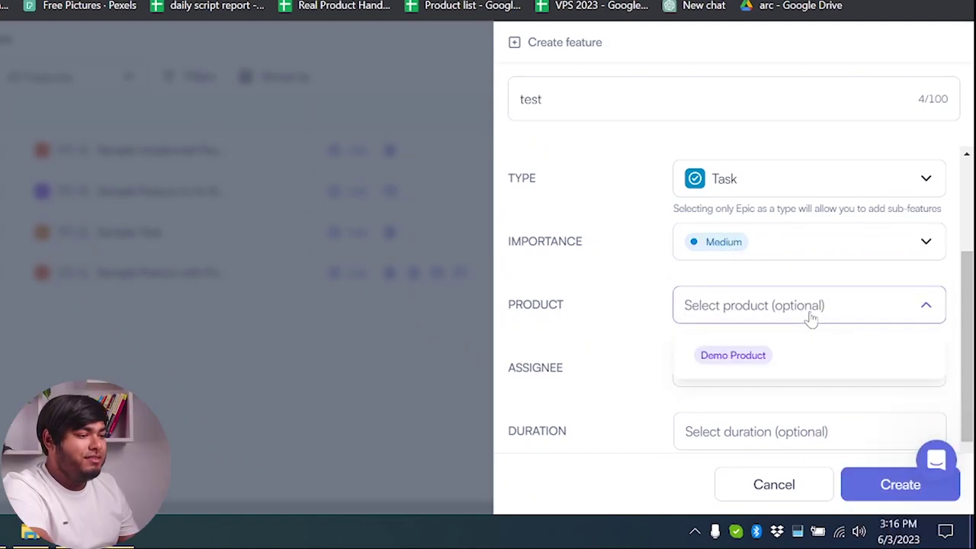
click(801, 355)
click(777, 373)
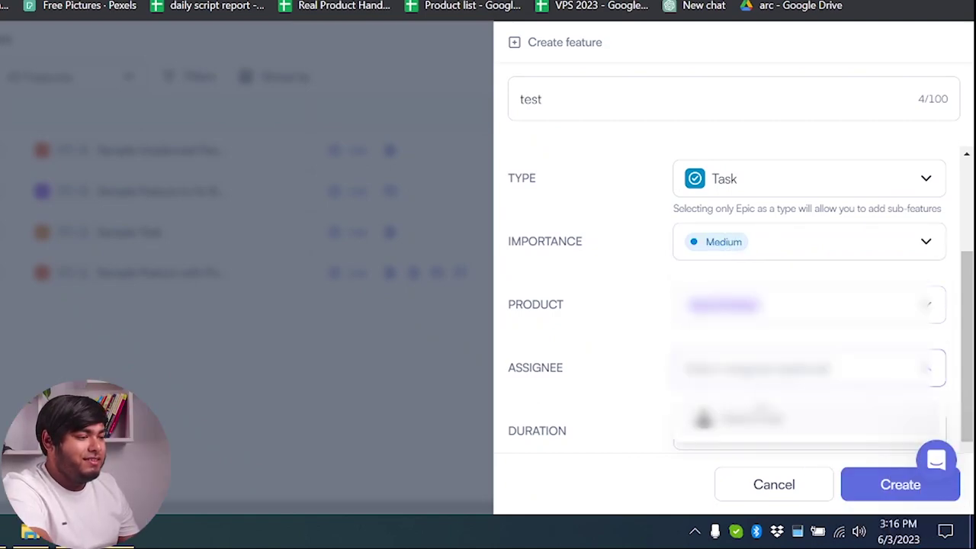
click(763, 409)
scroll(759, 376, down, 1)
Step: Set the duration to June 2–11, 2023, add the tag 'test', and create the task
click(763, 347)
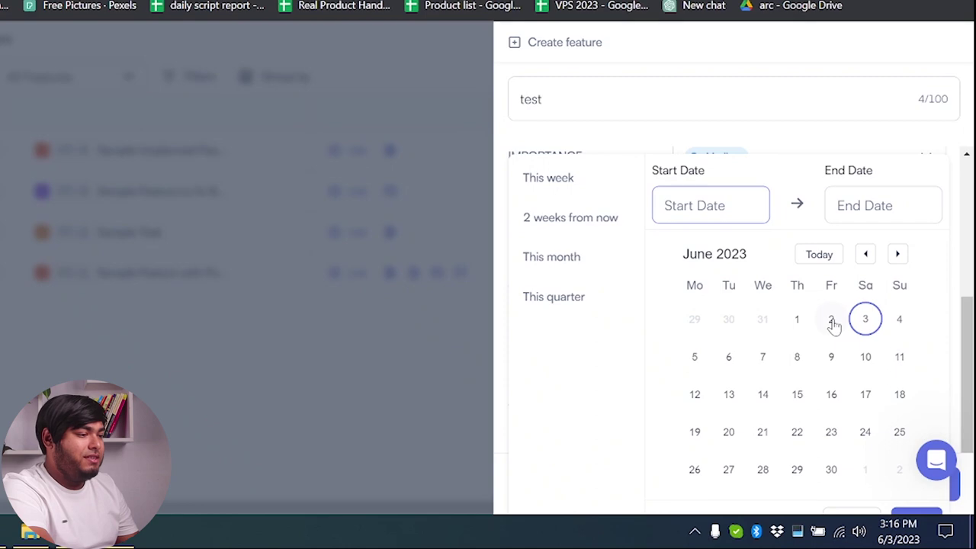
click(833, 322)
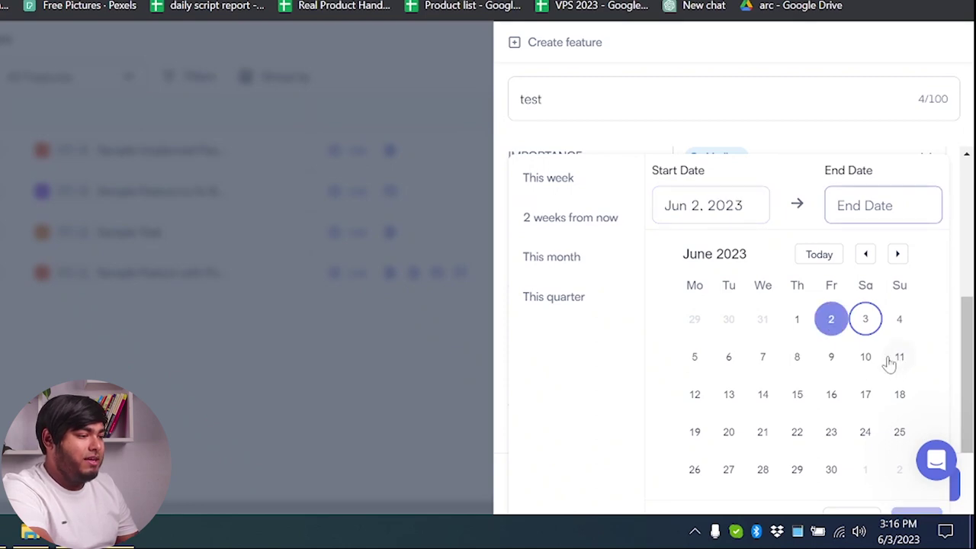
click(897, 358)
click(921, 515)
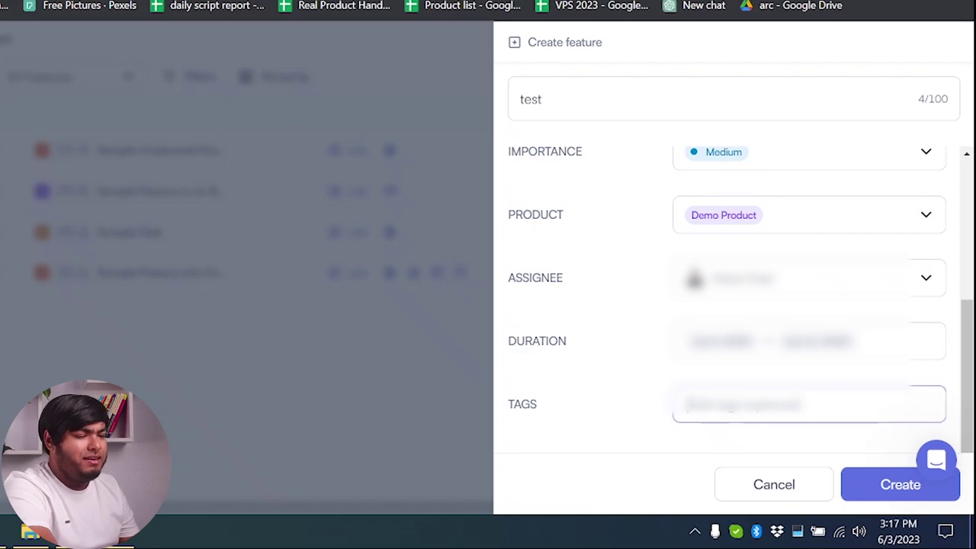
text(test)
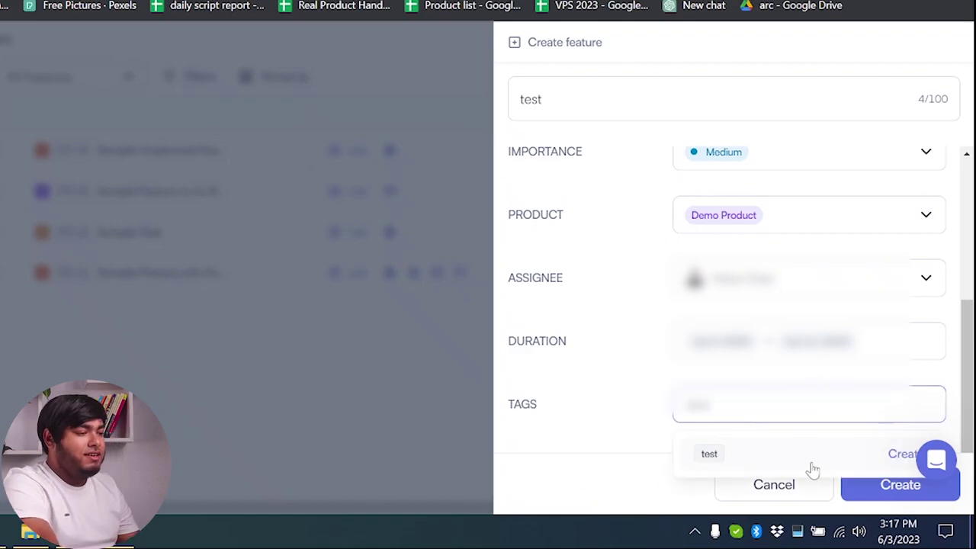
click(872, 494)
click(877, 490)
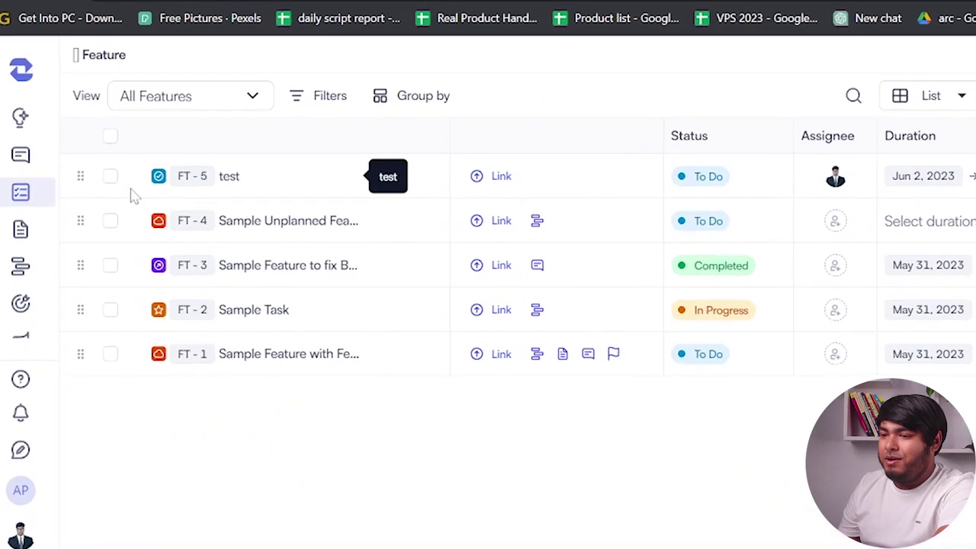
click(748, 188)
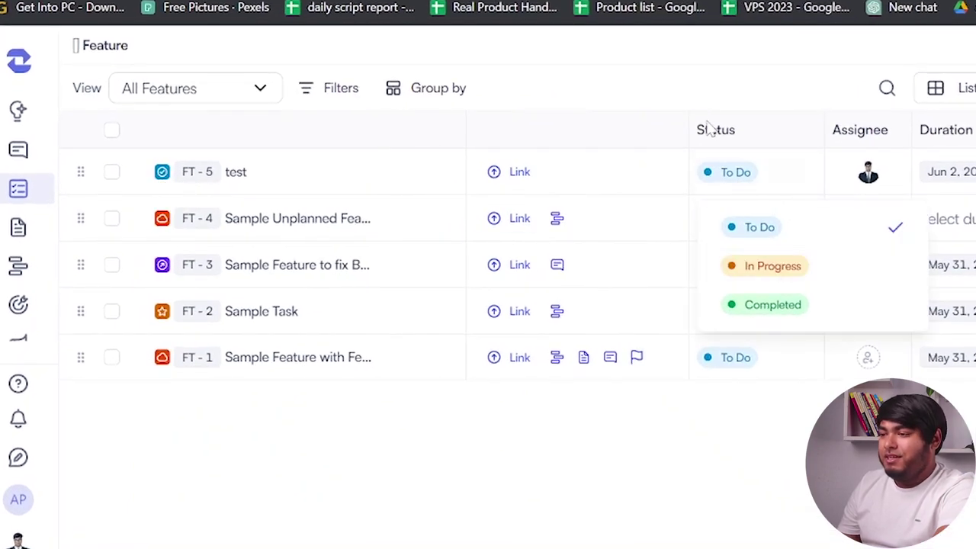
click(628, 434)
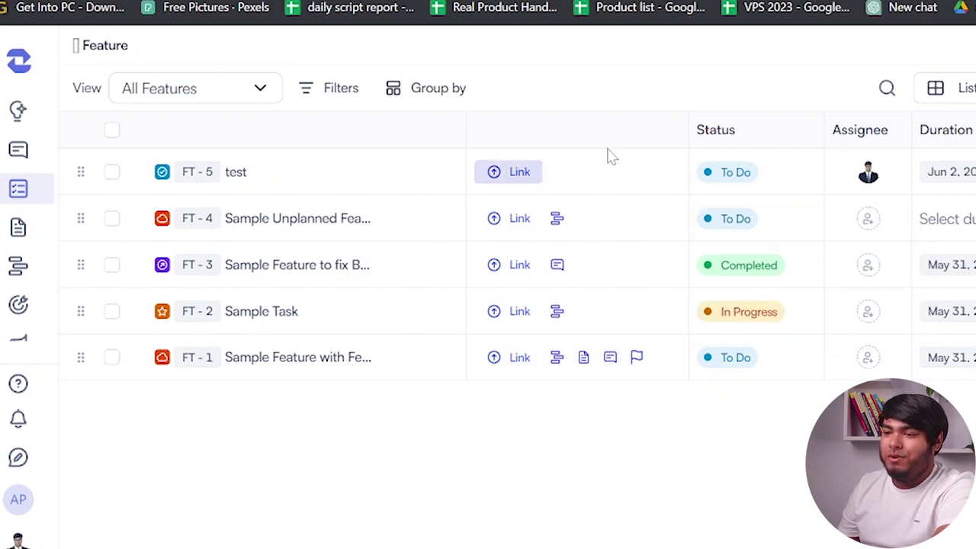
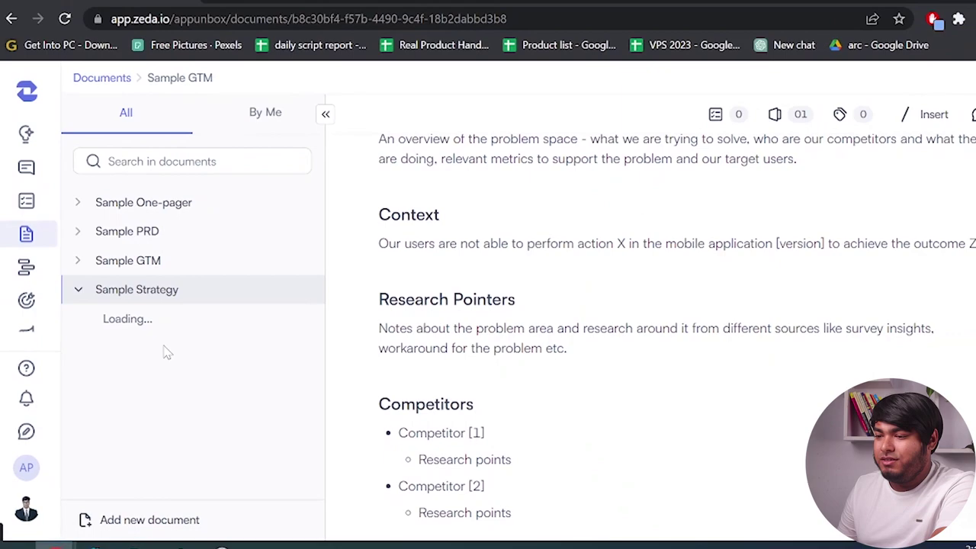
Step: Start a new document from the Documents area to open the new-document dialog
click(145, 518)
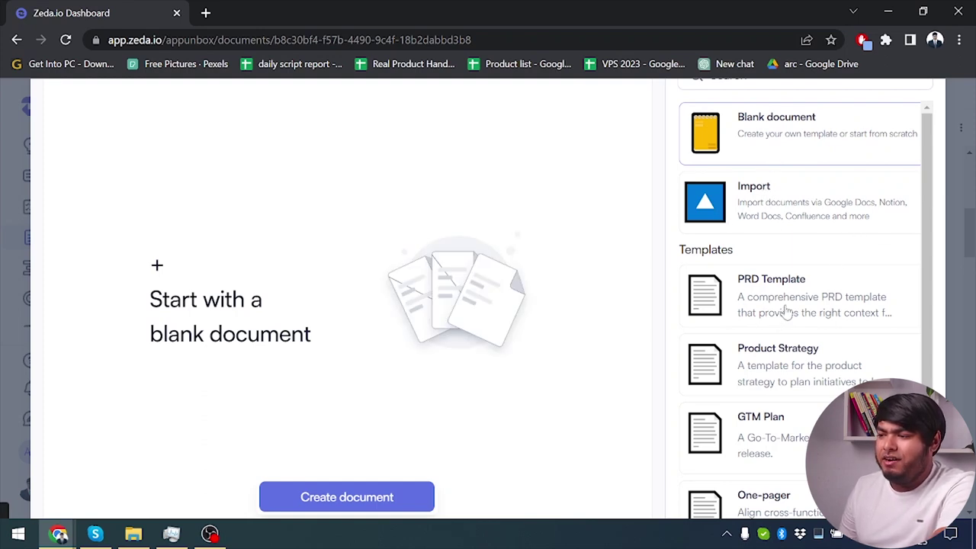
Step: Create a blank Untitled document from the new-document dialog
scroll(793, 314, down, 1)
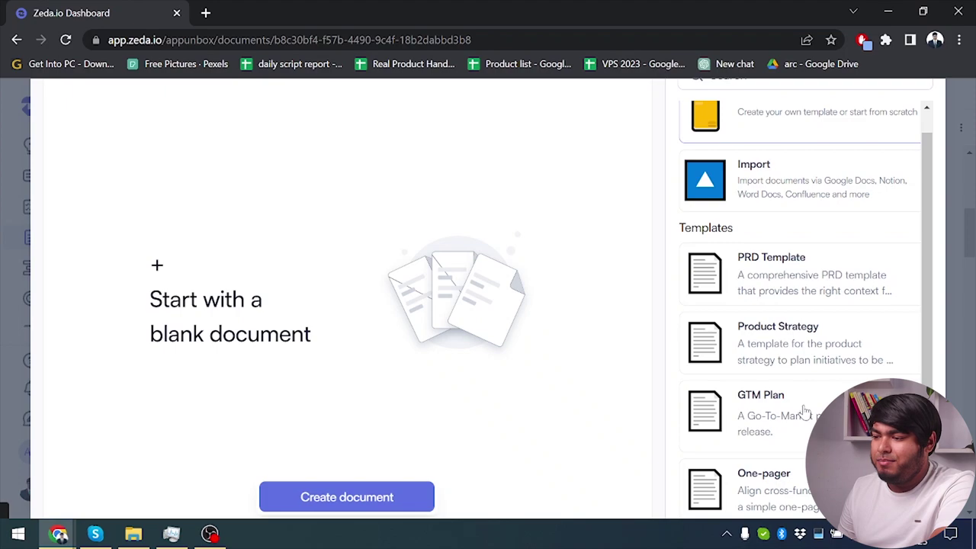
scroll(807, 405, up, 1)
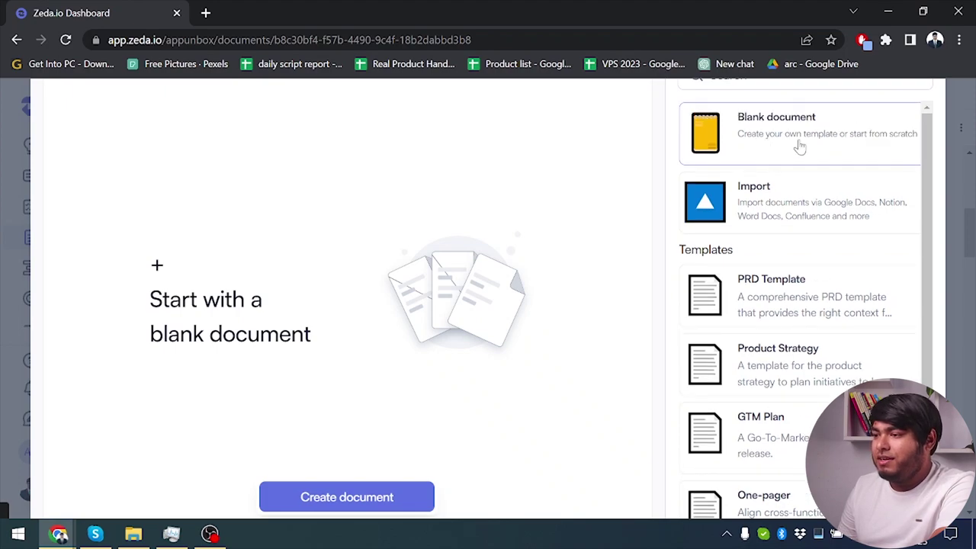
click(348, 497)
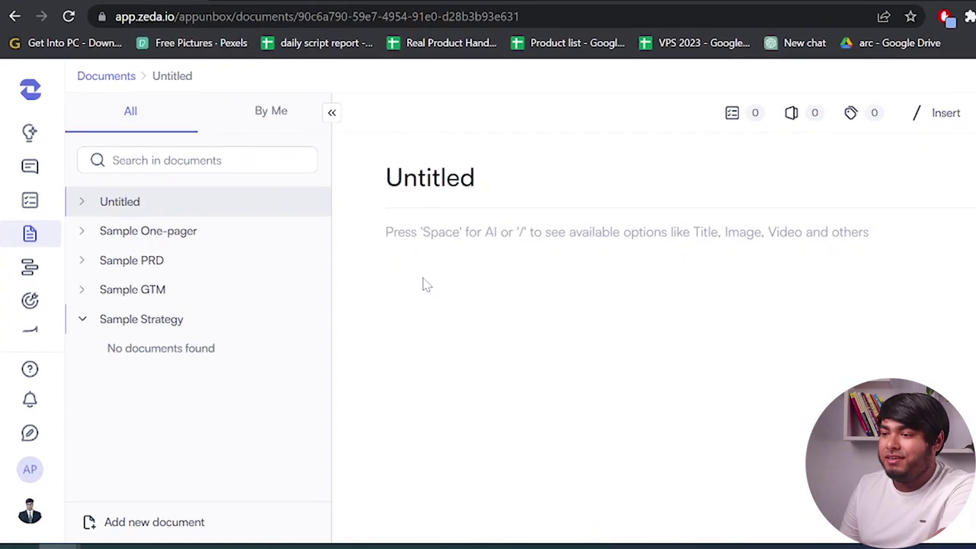
right_click(238, 202)
Step: Rename the Untitled document to 'test' and add the body line 'write test'
click(188, 213)
click(295, 203)
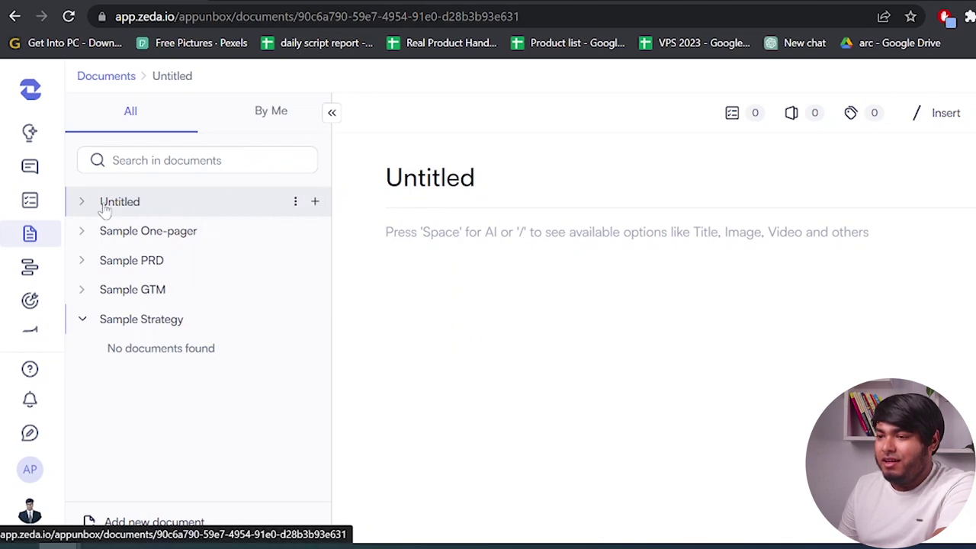
click(82, 202)
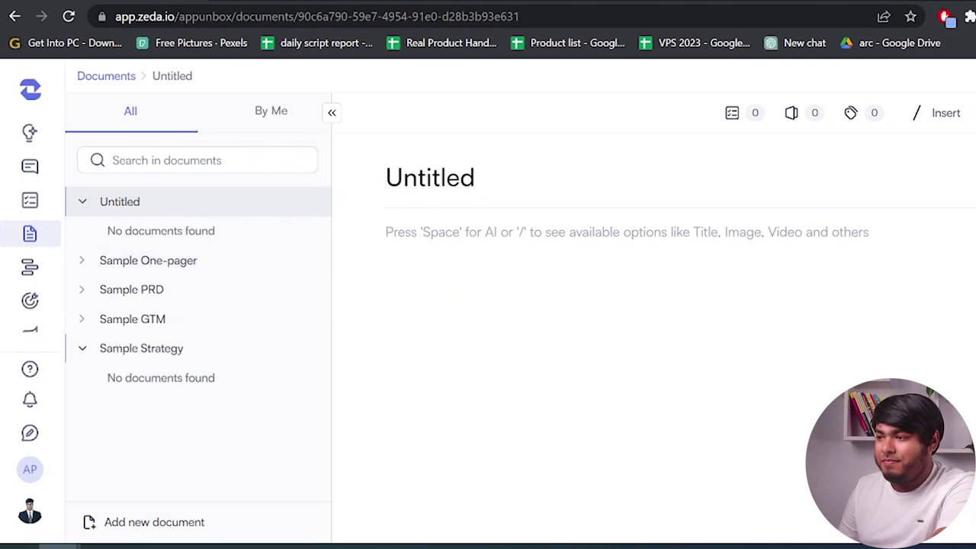
double_click(461, 178)
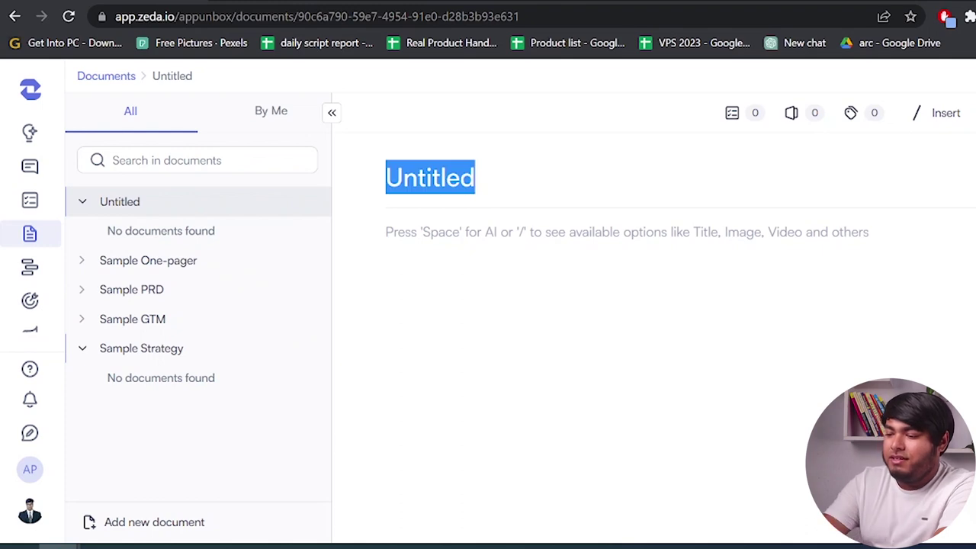
text(test)
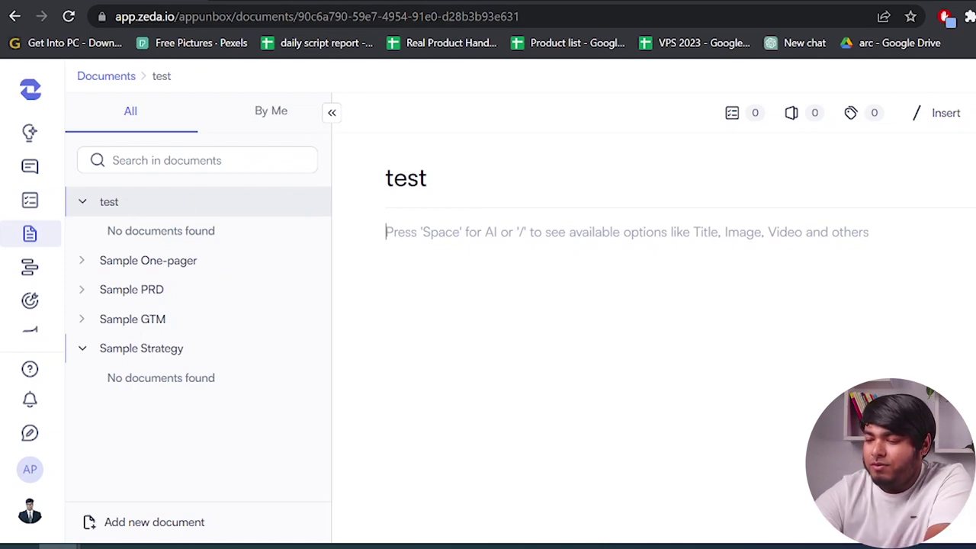
text(write)
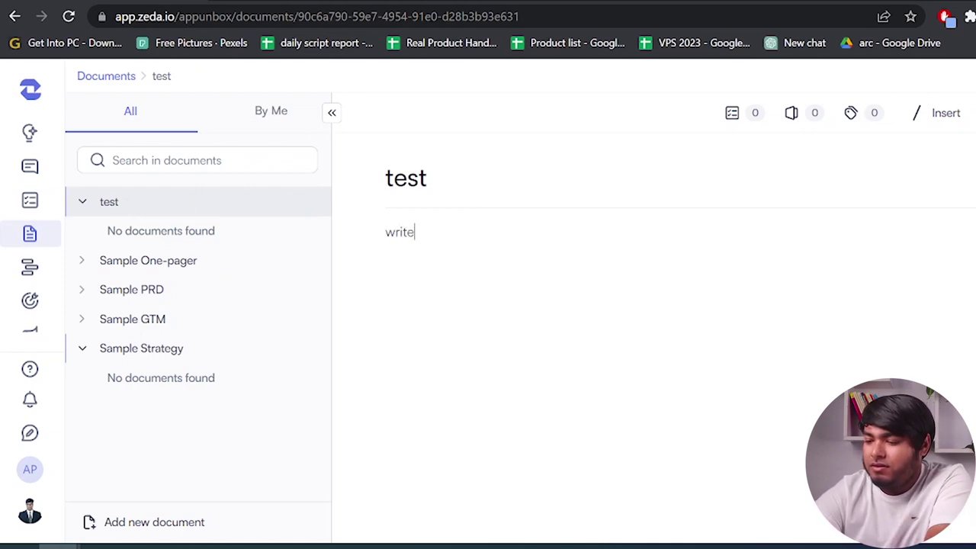
text( test)
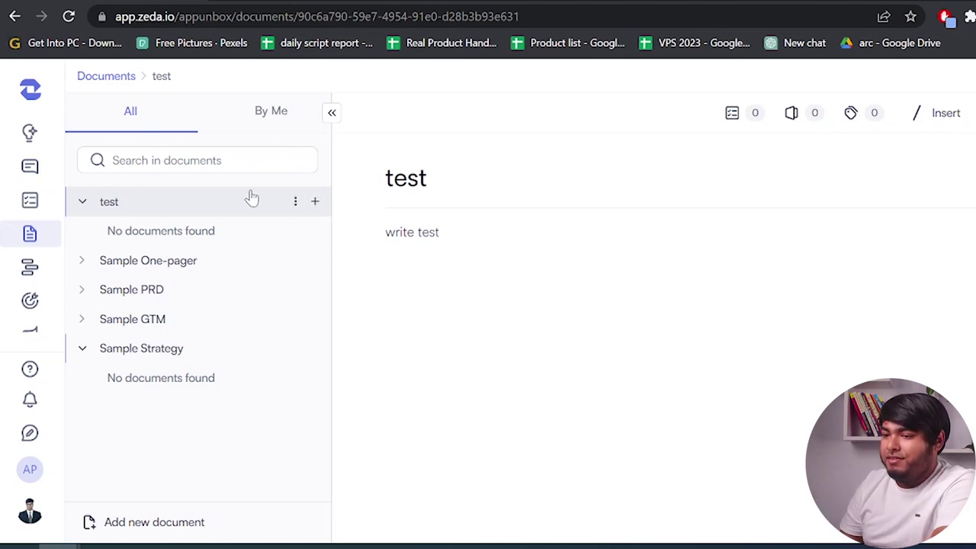
Step: Open the new-page choices for a page nested inside the test document
click(83, 260)
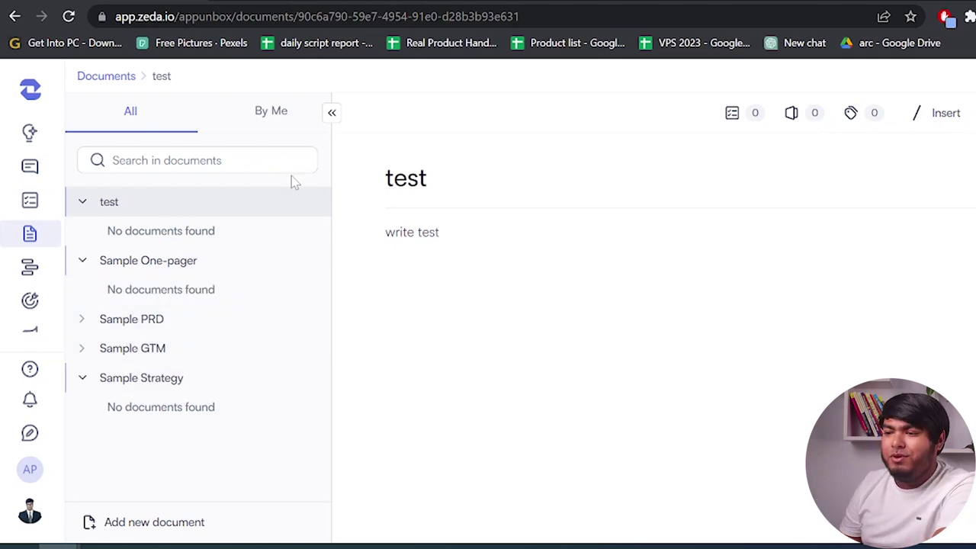
click(82, 203)
click(83, 203)
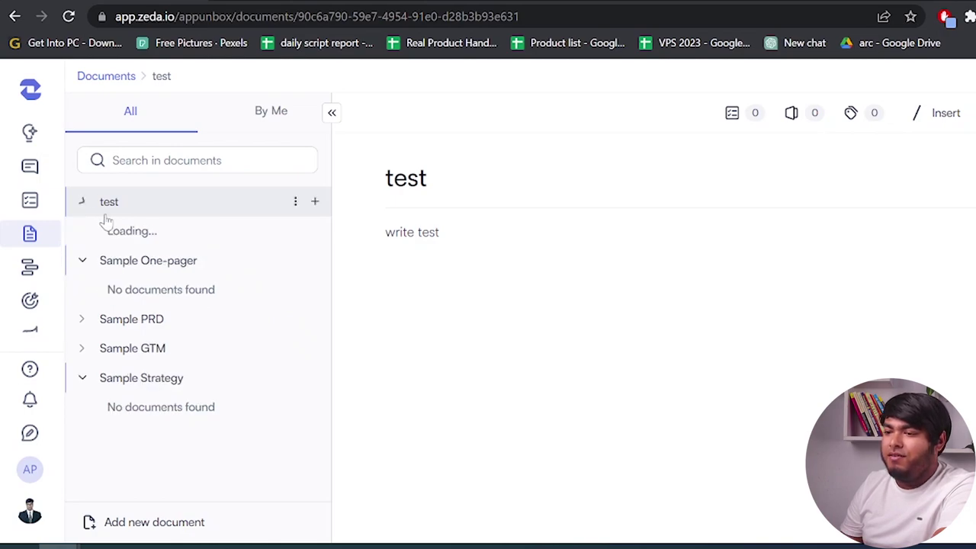
click(315, 202)
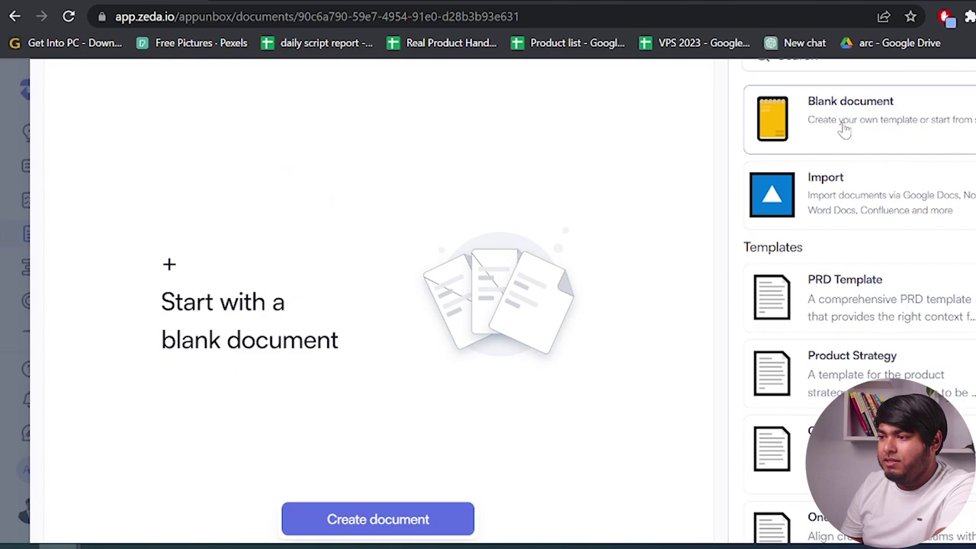
Step: Create a blank page nested under test and title it 'test 2'
click(438, 510)
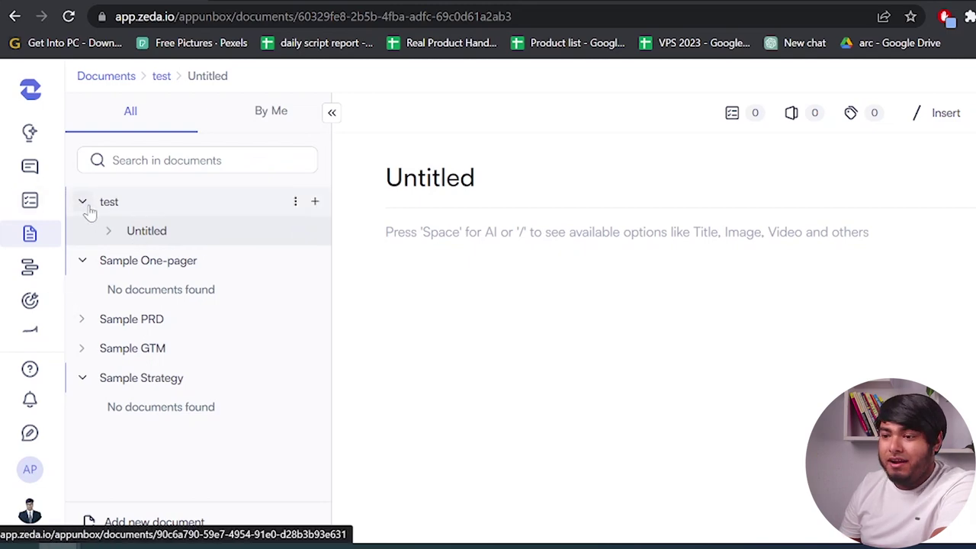
click(110, 231)
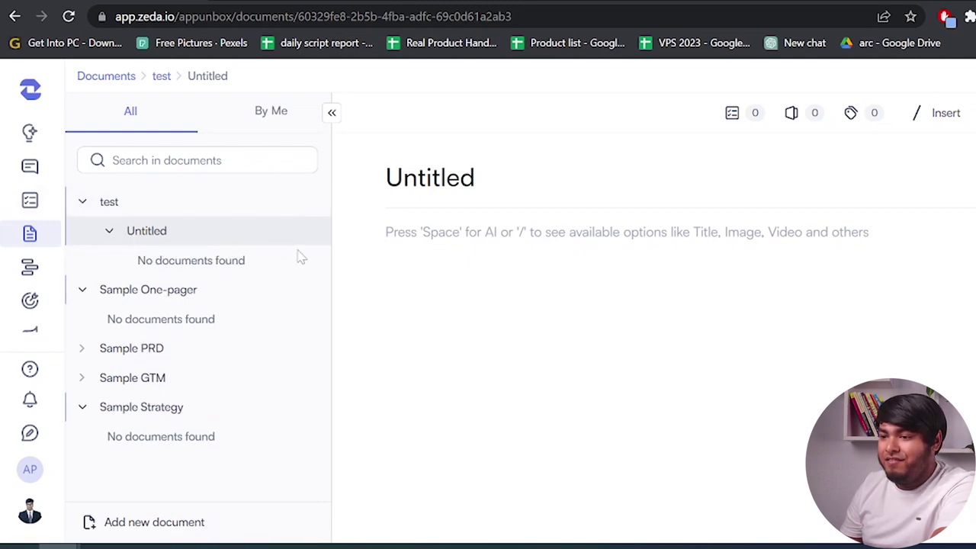
right_click(184, 231)
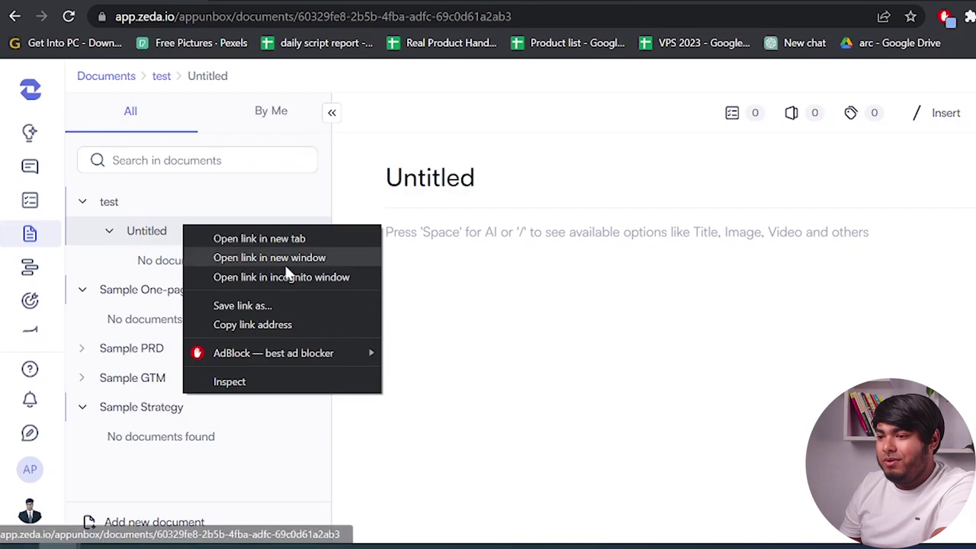
click(457, 200)
double_click(454, 183)
text(test 2)
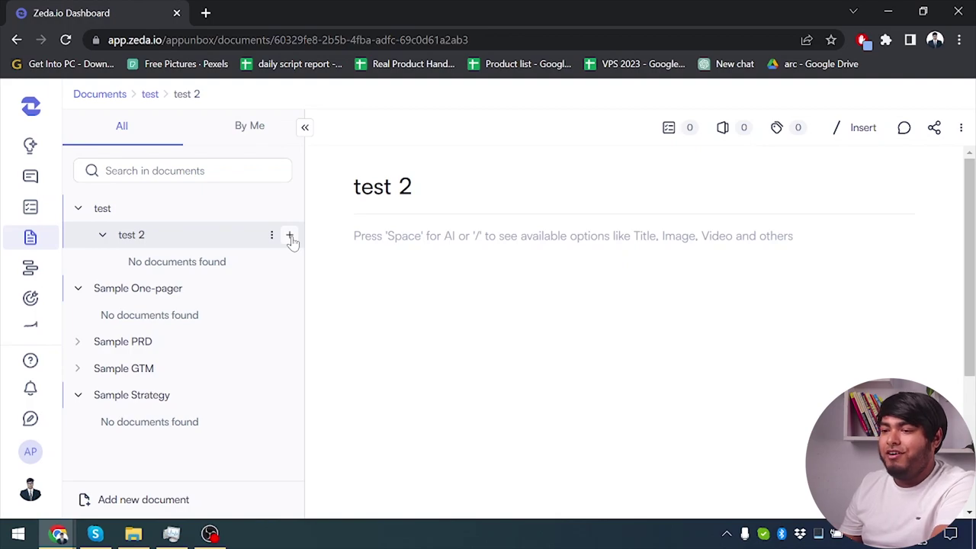
Step: Create a blank page nested under test 2 and title it 'test 3'
click(290, 235)
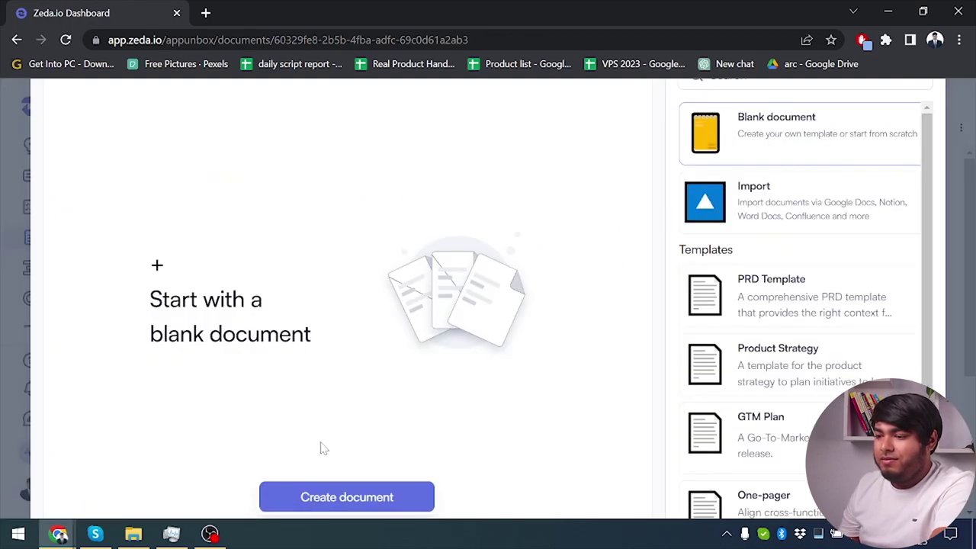
click(352, 500)
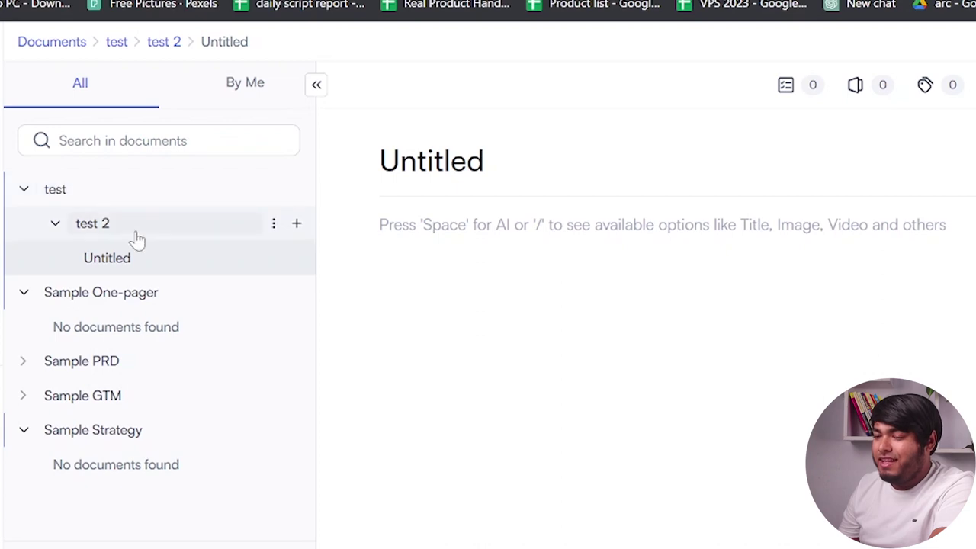
key(ctrl+a)
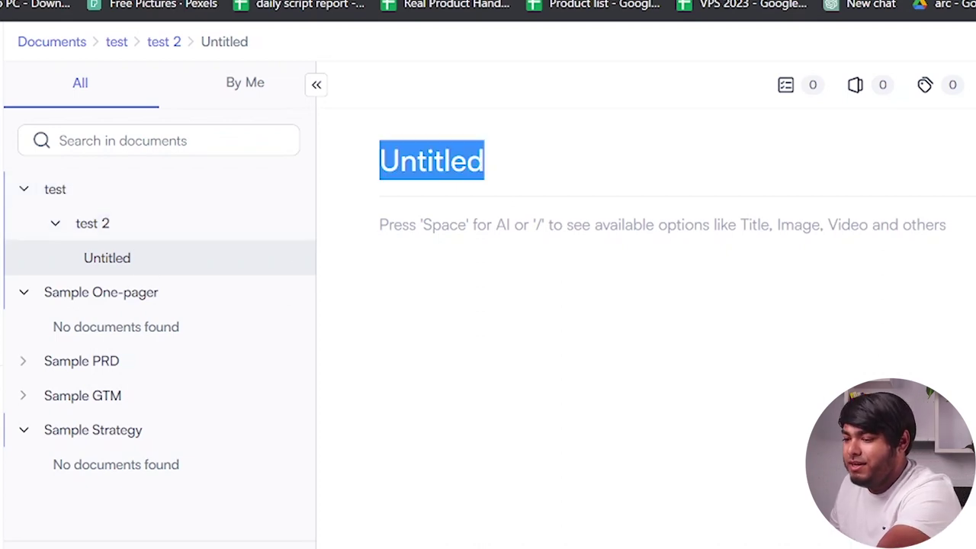
text(test 3)
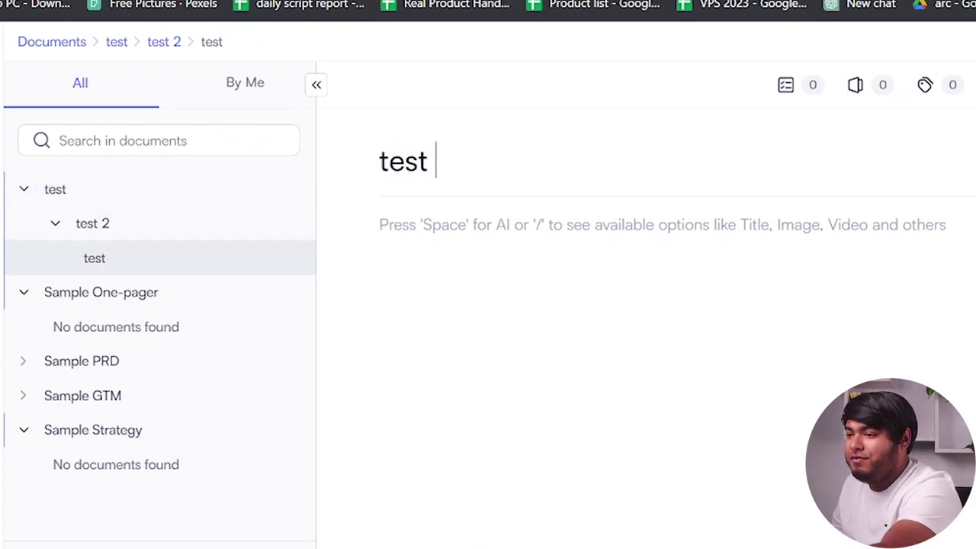
key(Return)
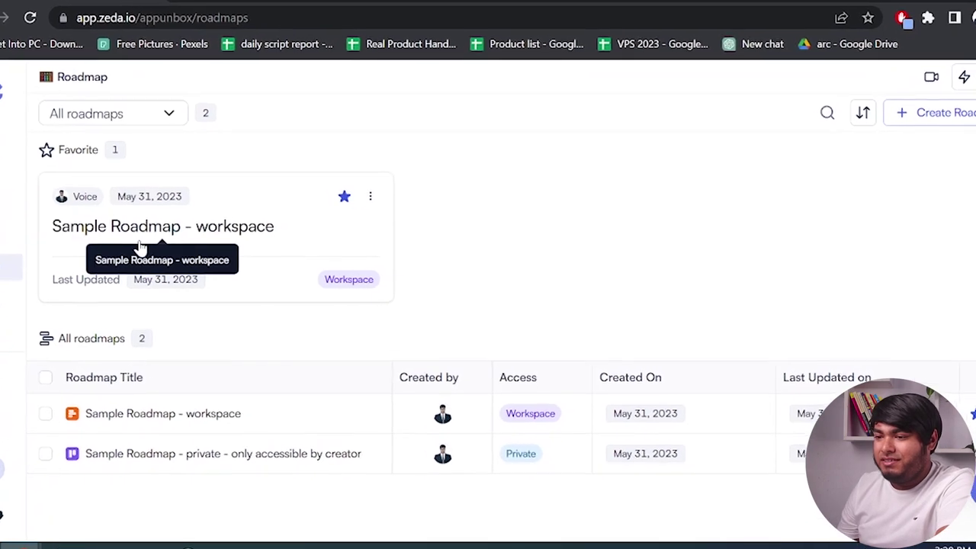
click(240, 244)
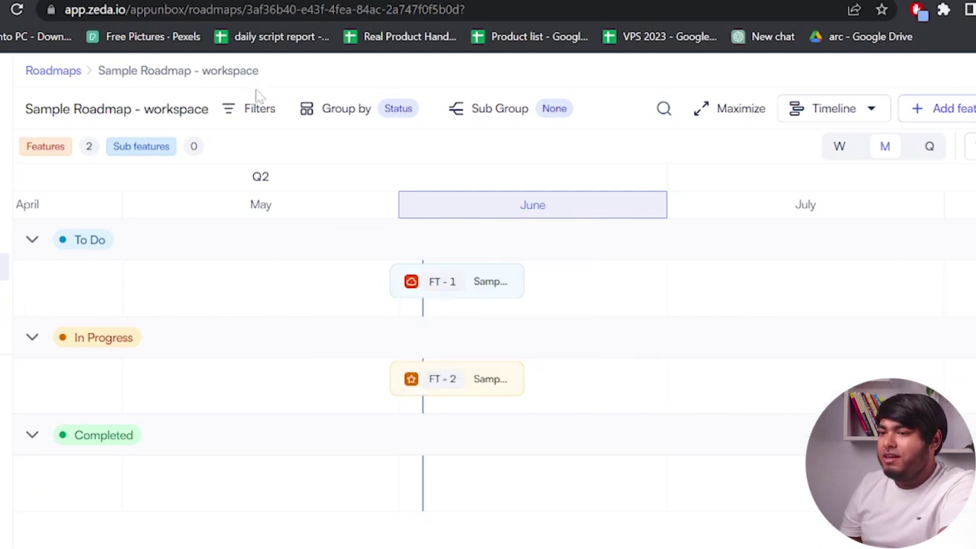
click(66, 73)
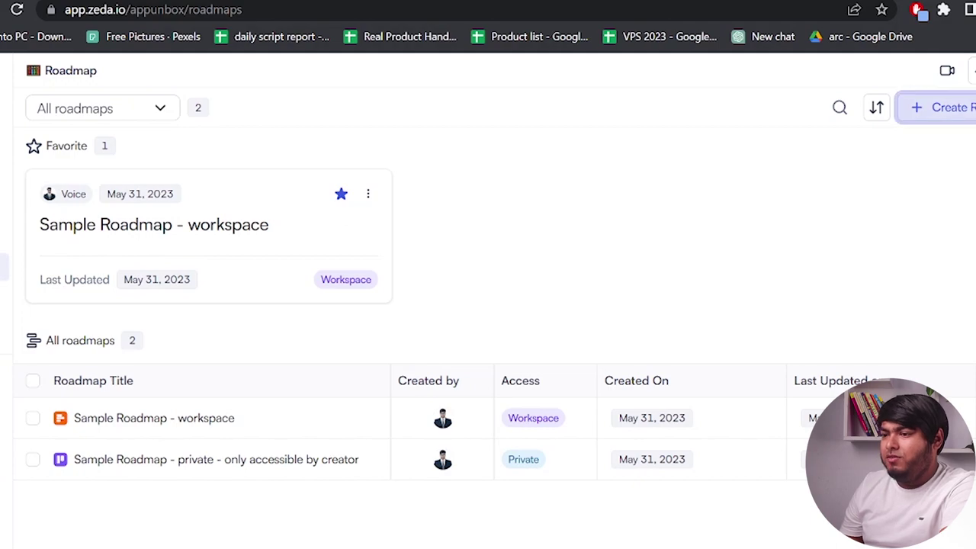
click(940, 108)
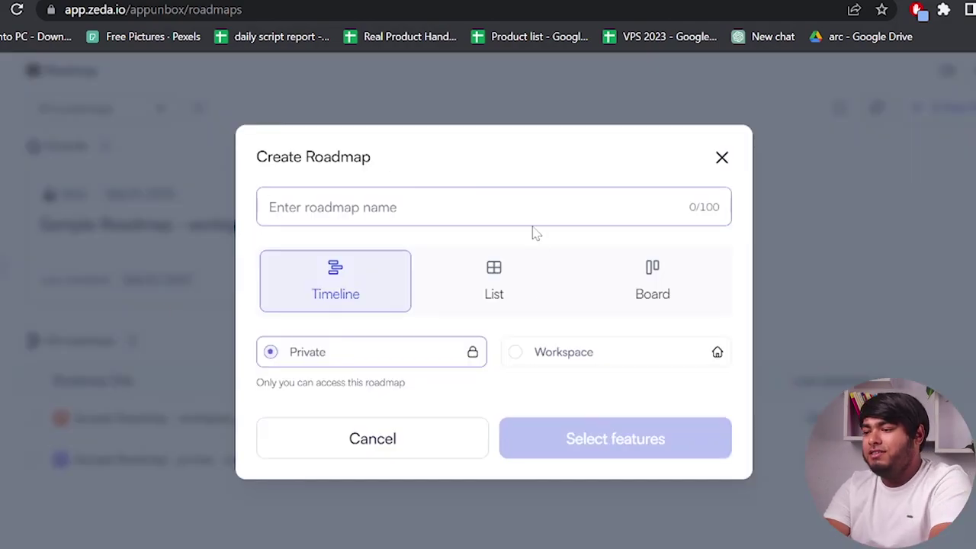
Step: Name the new roadmap Test and keep its layout as Timeline
text(Test)
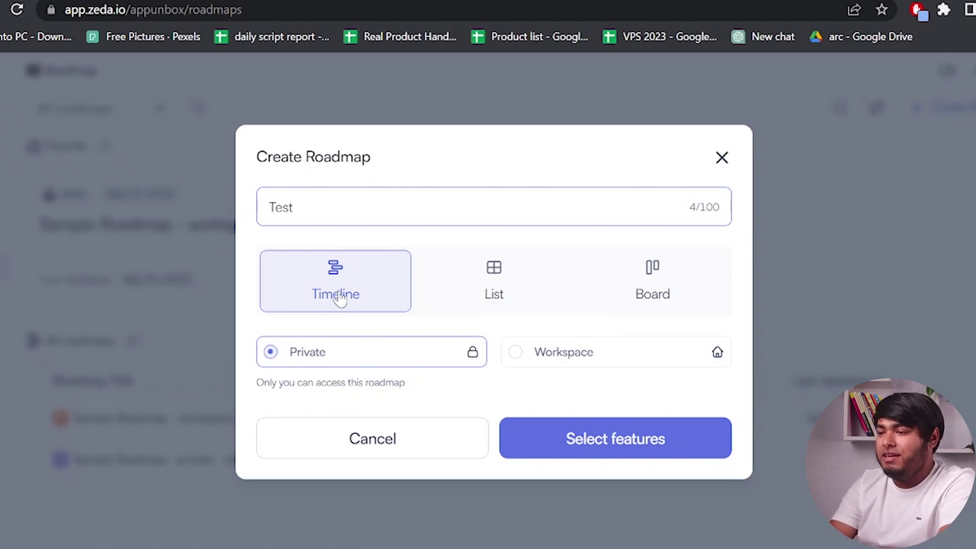
click(504, 301)
click(641, 280)
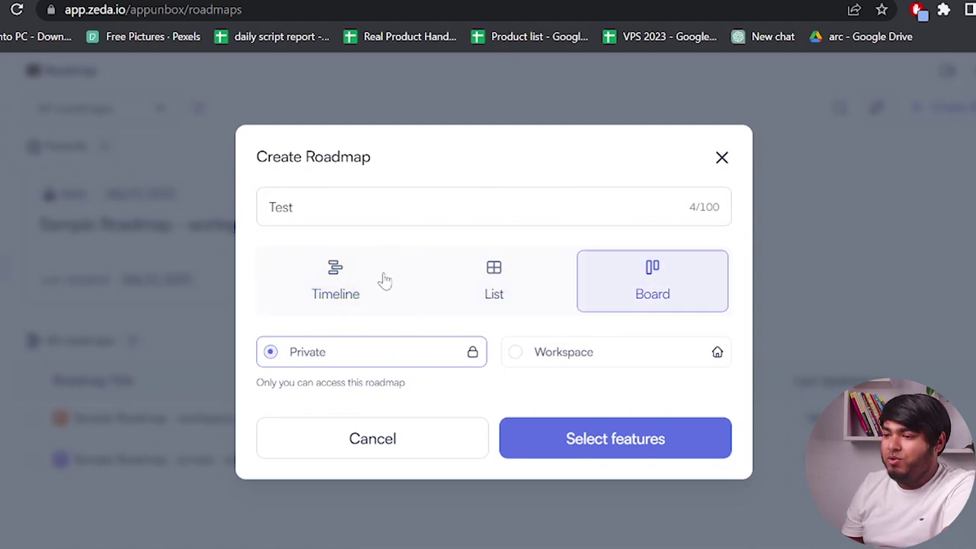
click(349, 280)
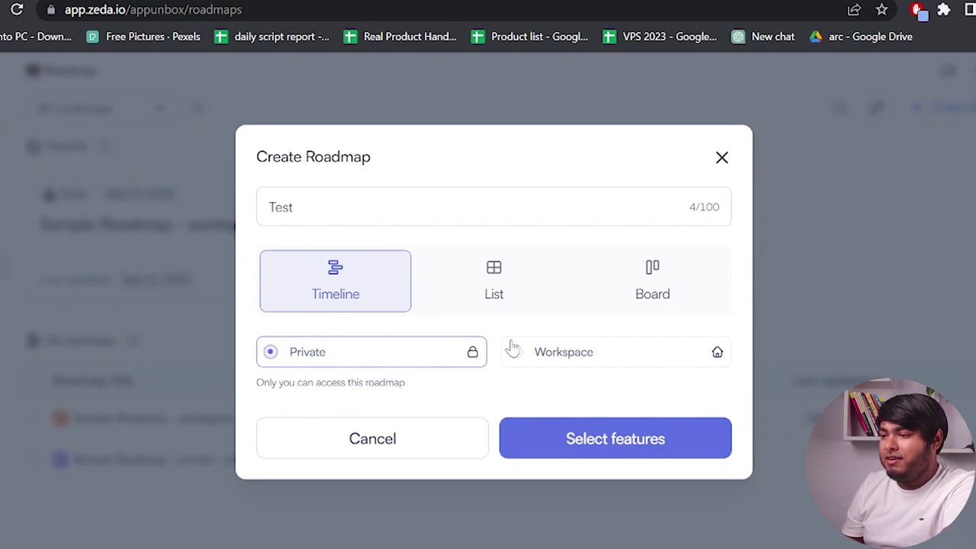
click(646, 450)
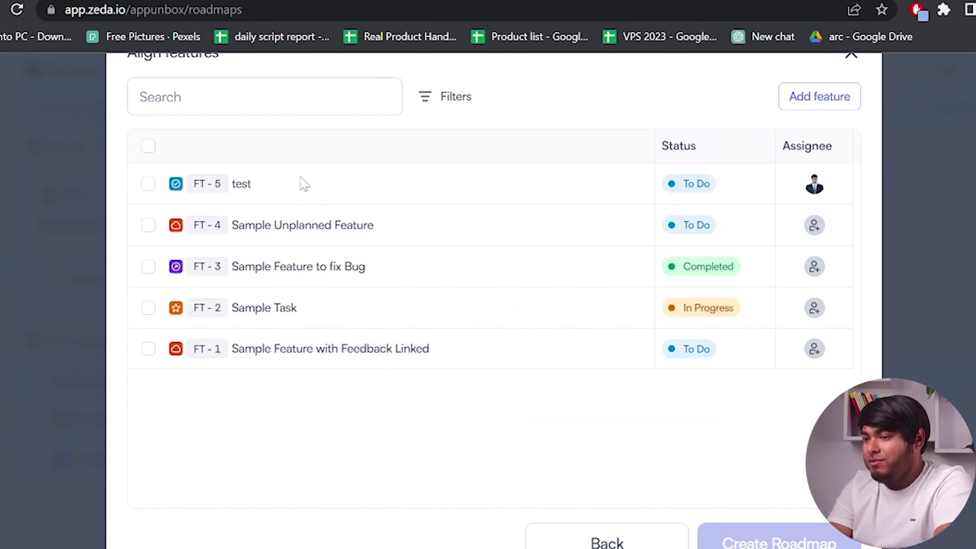
Step: Include Sample Task, the test feature and Sample Unplanned Feature, and create the roadmap
click(148, 308)
click(148, 268)
click(148, 227)
click(148, 186)
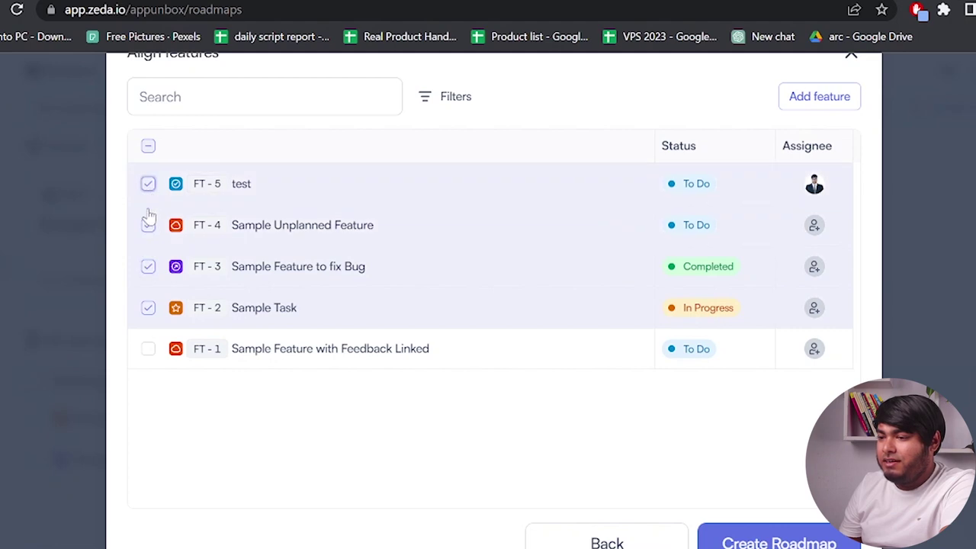
click(148, 225)
click(148, 267)
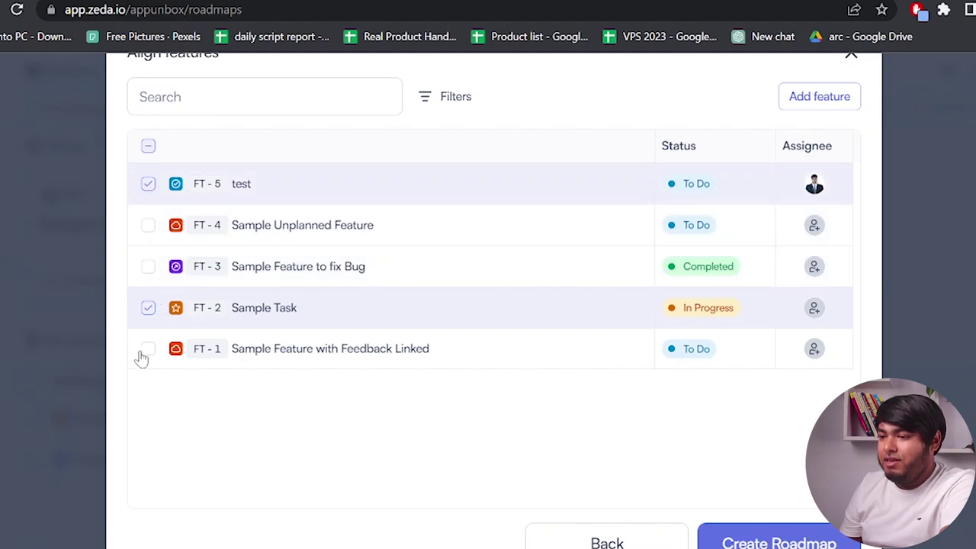
click(148, 226)
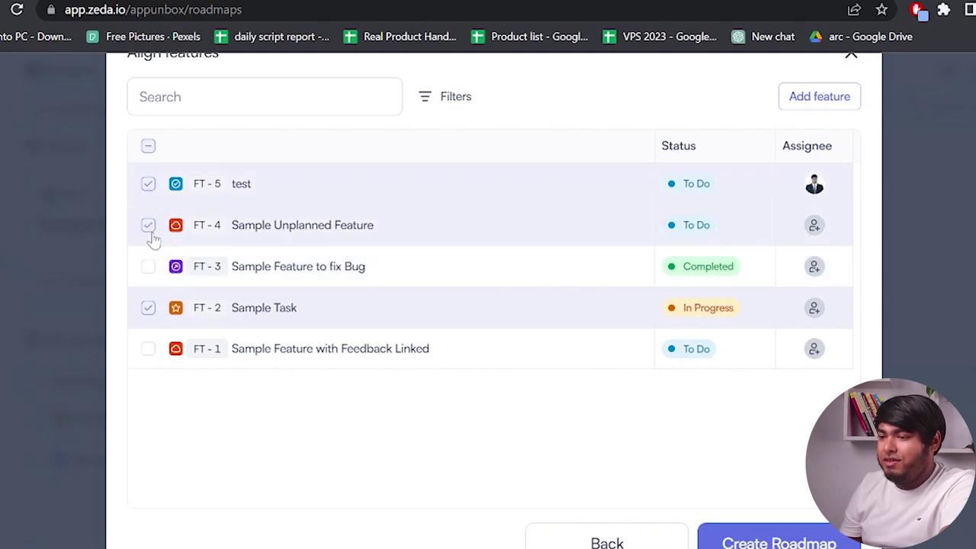
click(806, 544)
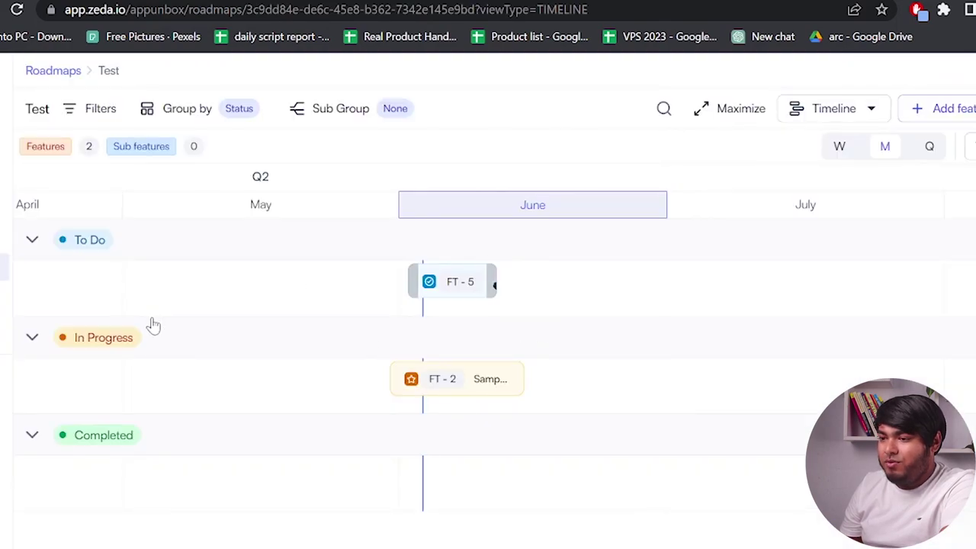
click(55, 71)
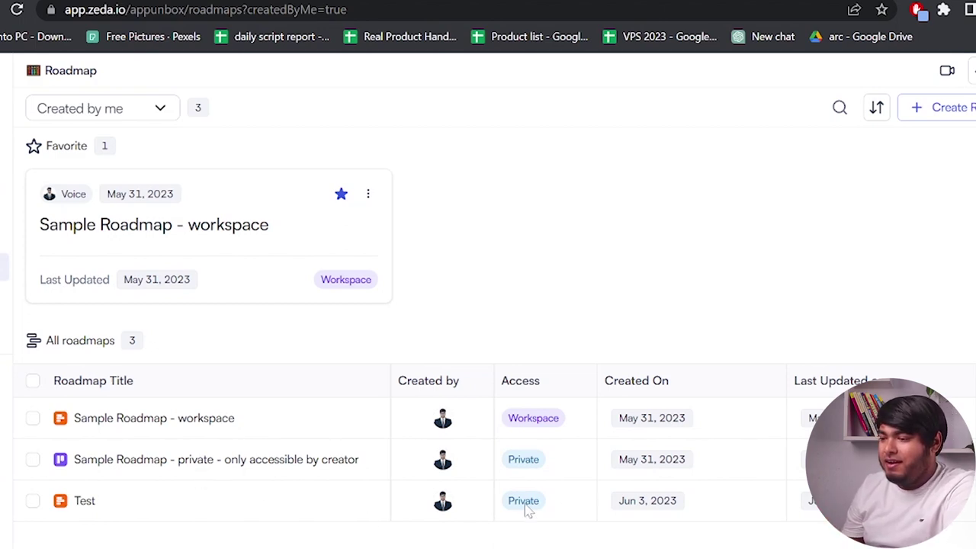
Step: Reopen the Test roadmap, then go back to the roadmaps list
click(88, 503)
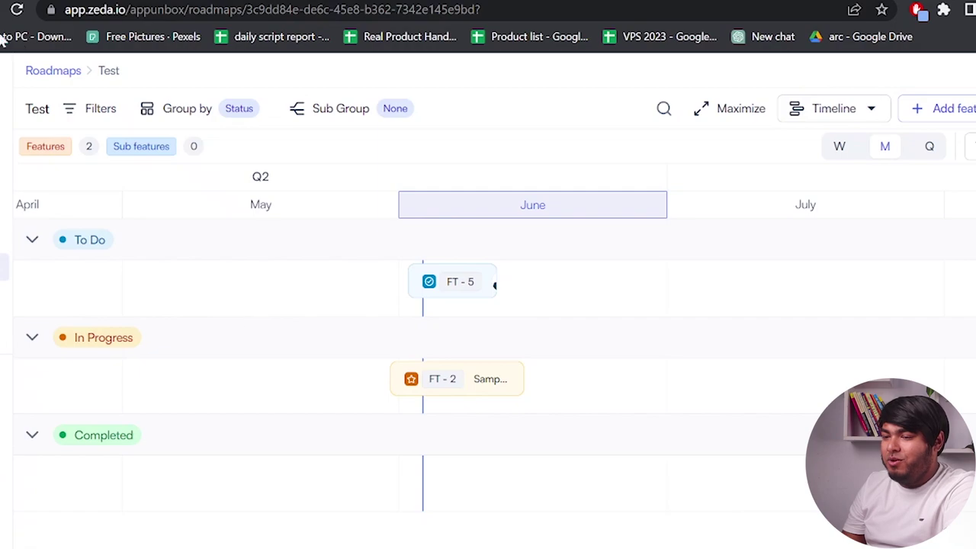
click(50, 72)
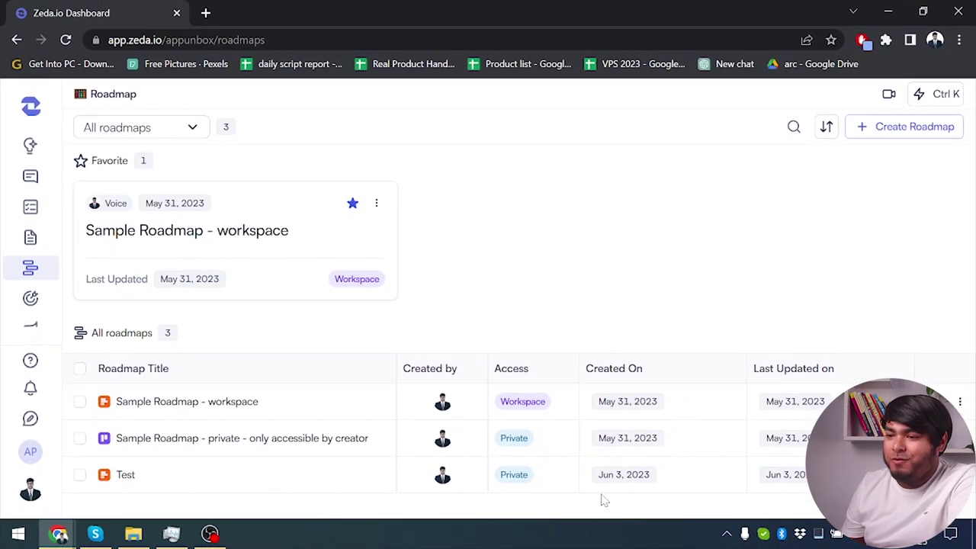
scroll(31, 302, down, 2)
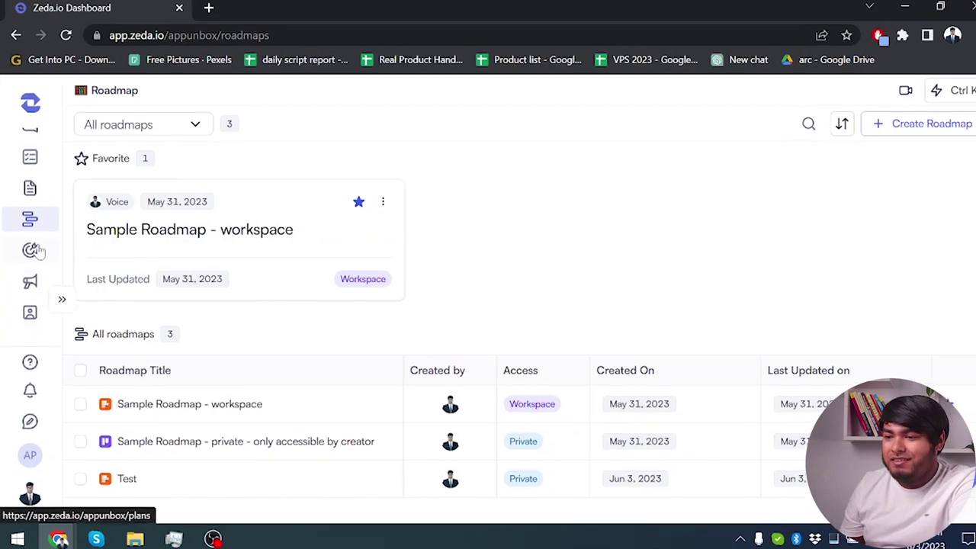
Step: Open the sample strategy plan's goals and assign yourself to the Metric C NPS goal
click(31, 250)
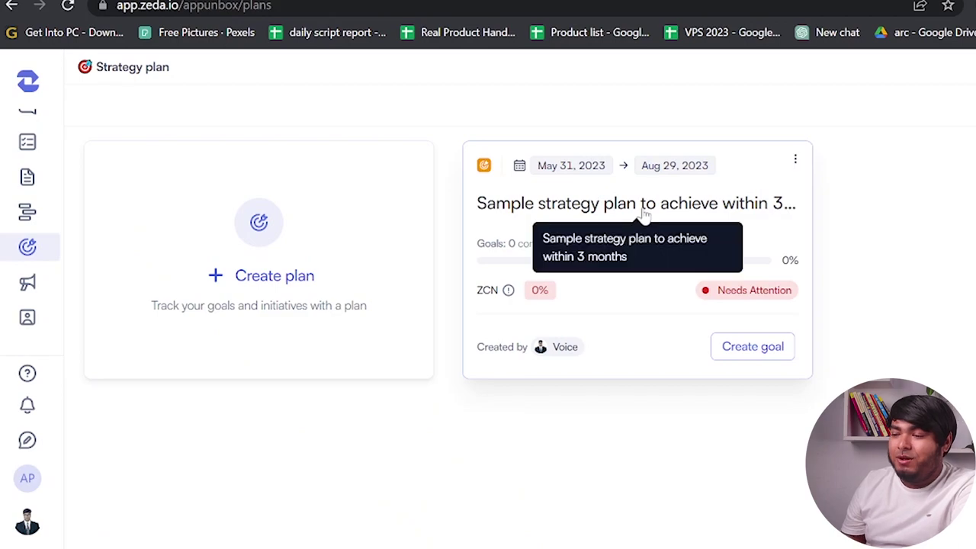
click(677, 211)
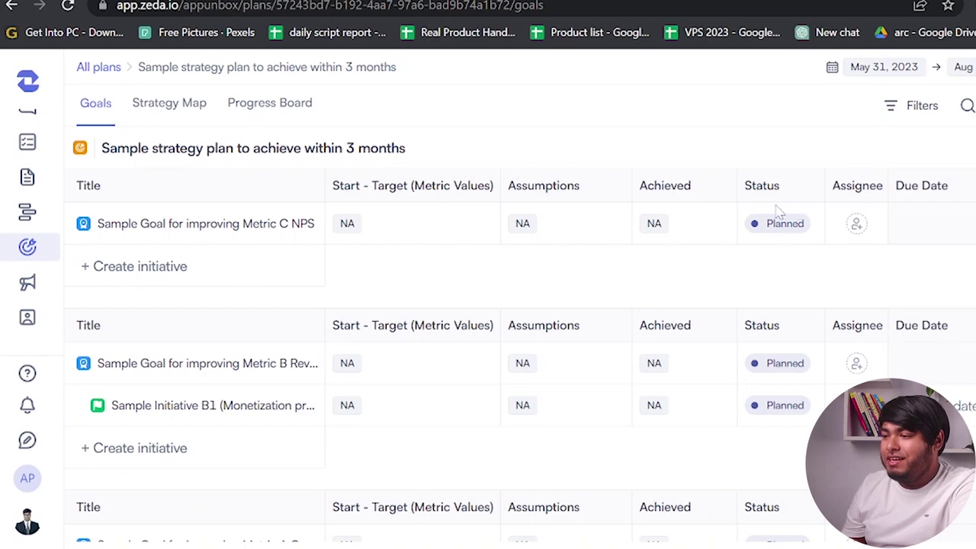
click(858, 231)
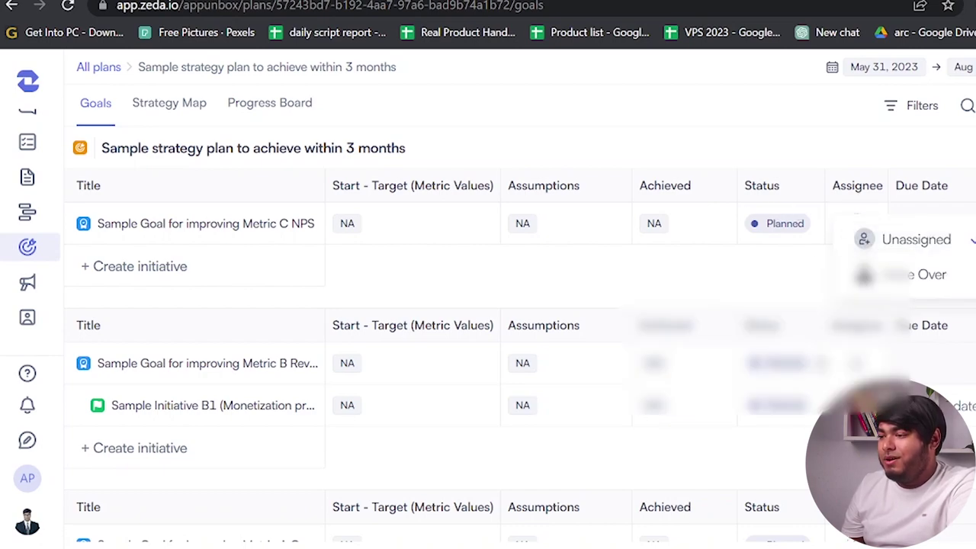
click(911, 279)
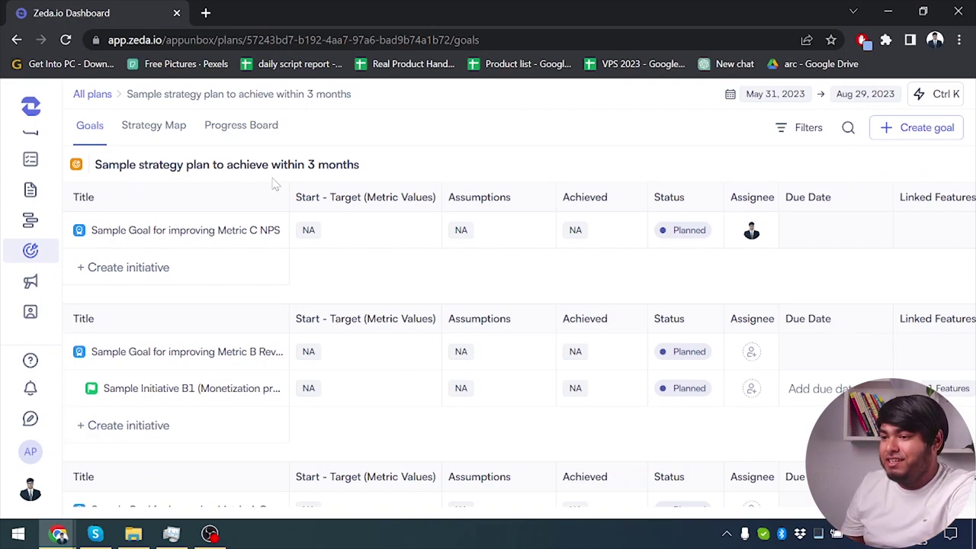
scroll(301, 202, down, 2)
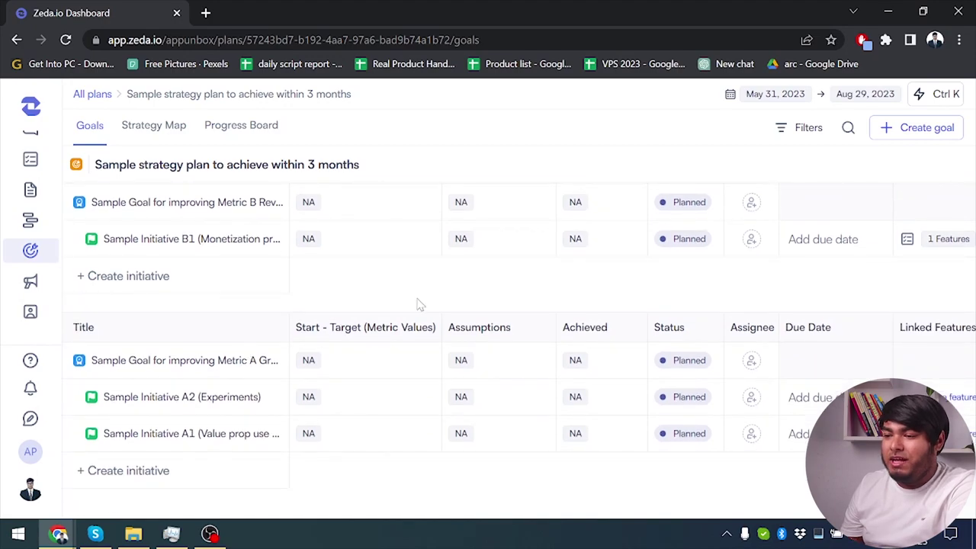
scroll(418, 308, up, 2)
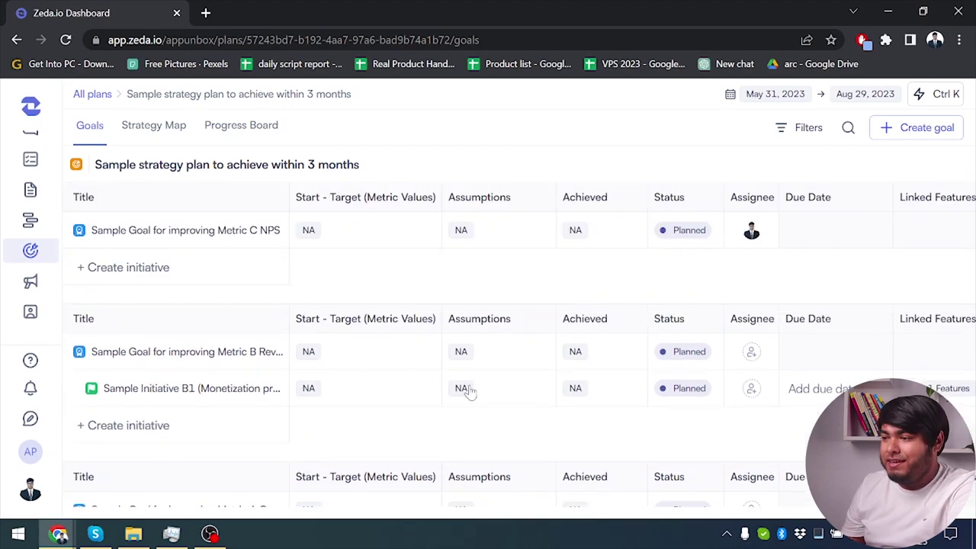
Step: Create the strategy plan 'test' with a Jun 1 – Aug 1, 2023 timeline
click(93, 94)
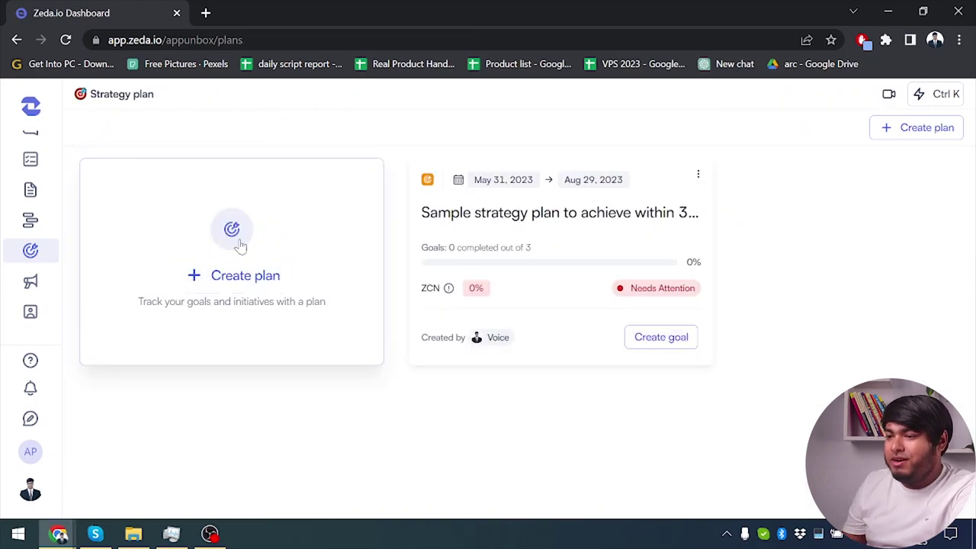
click(238, 273)
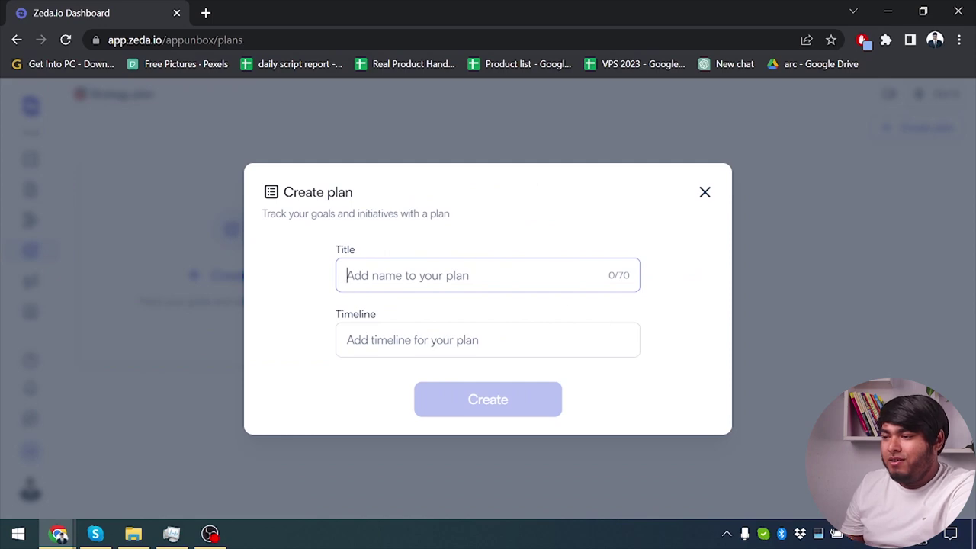
text(test)
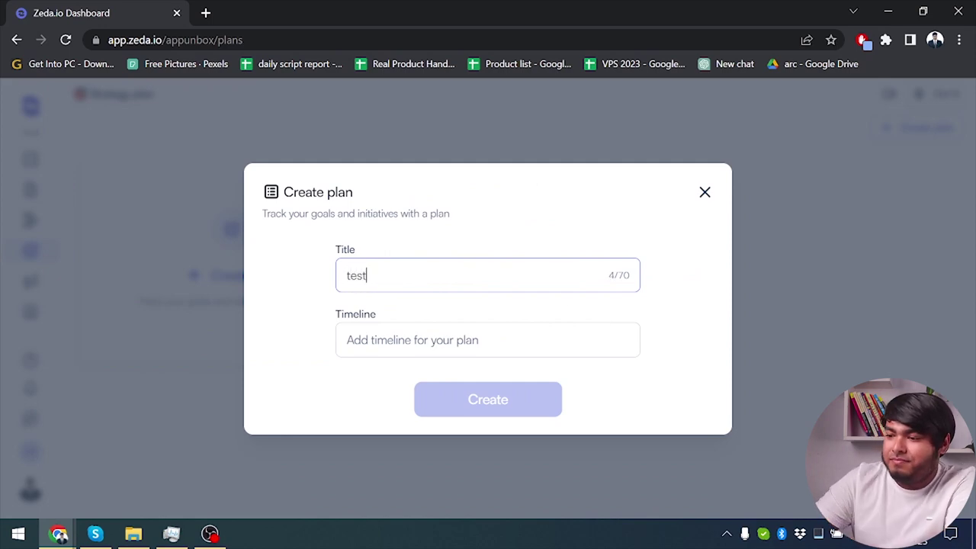
click(503, 349)
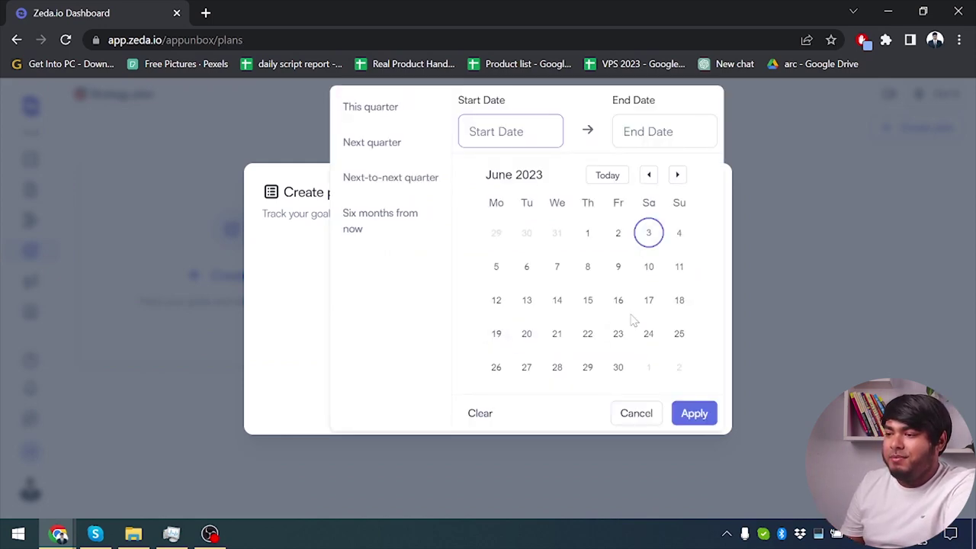
click(587, 234)
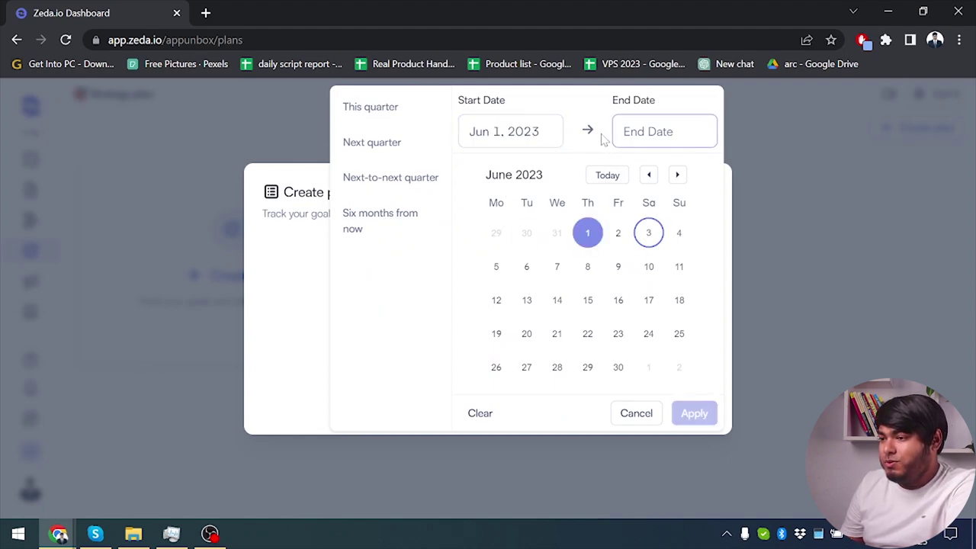
click(678, 175)
click(677, 175)
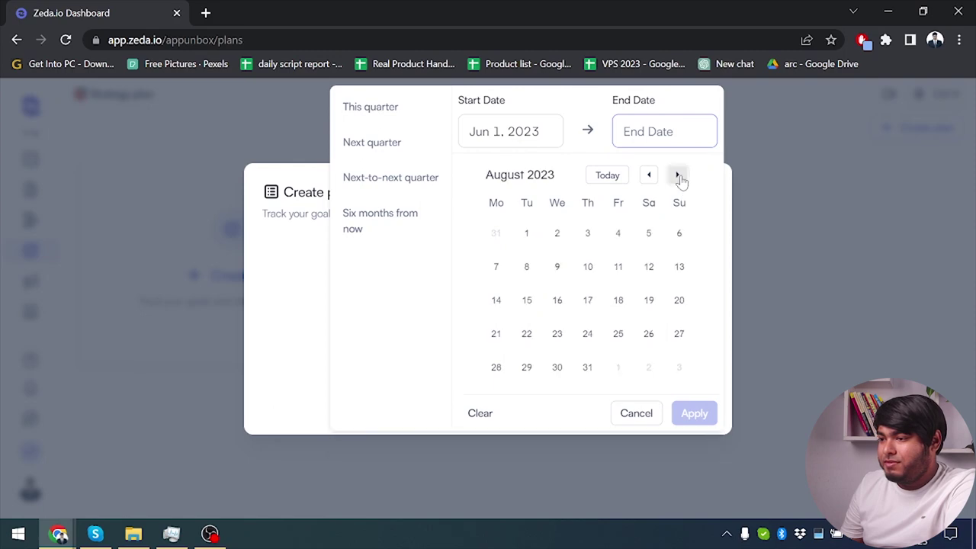
click(526, 233)
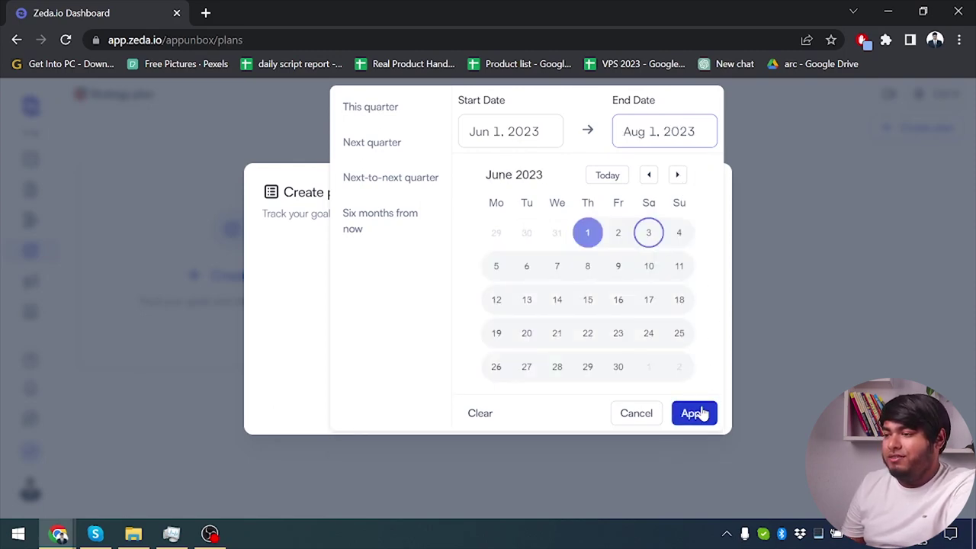
click(695, 413)
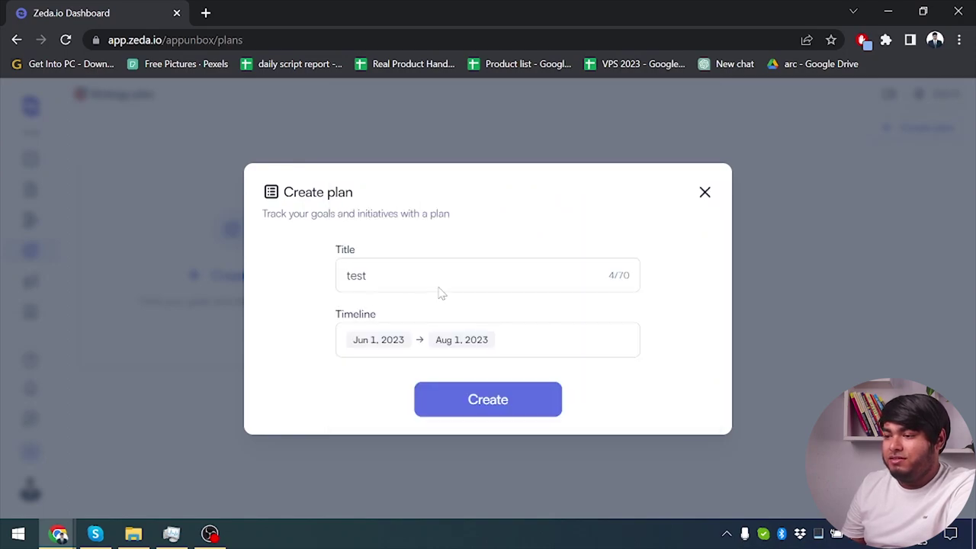
click(488, 402)
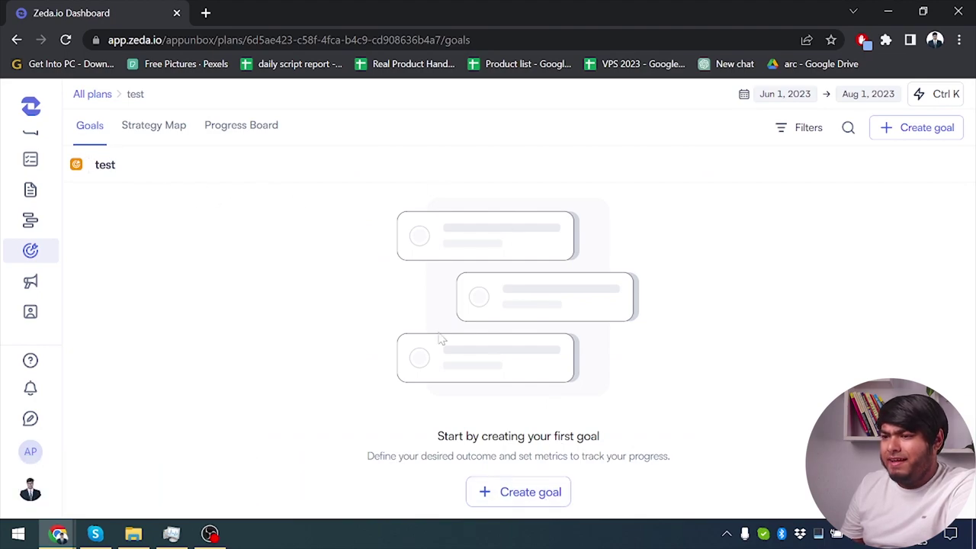
Step: Add a no-metric goal 'test', assigned to the workspace member and tagged test
click(503, 492)
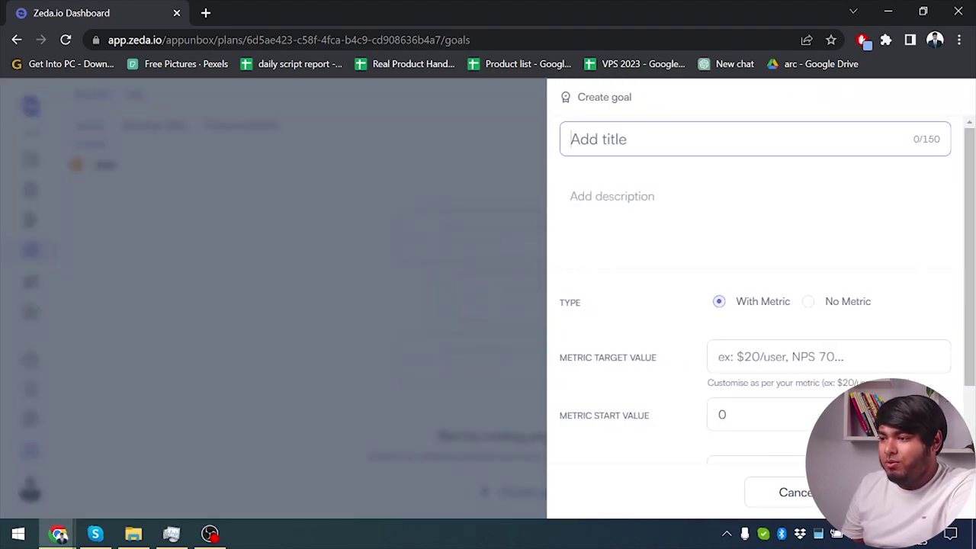
text(tes)
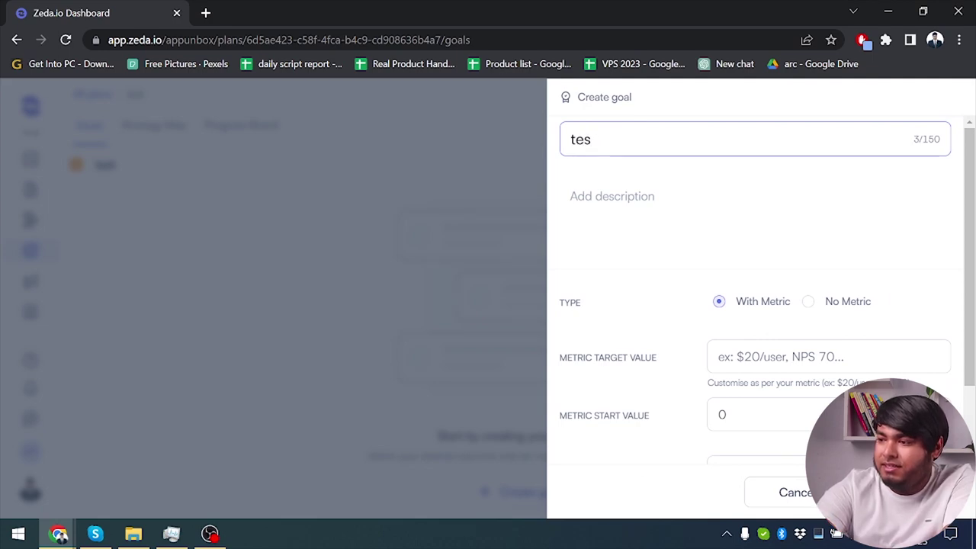
text(t)
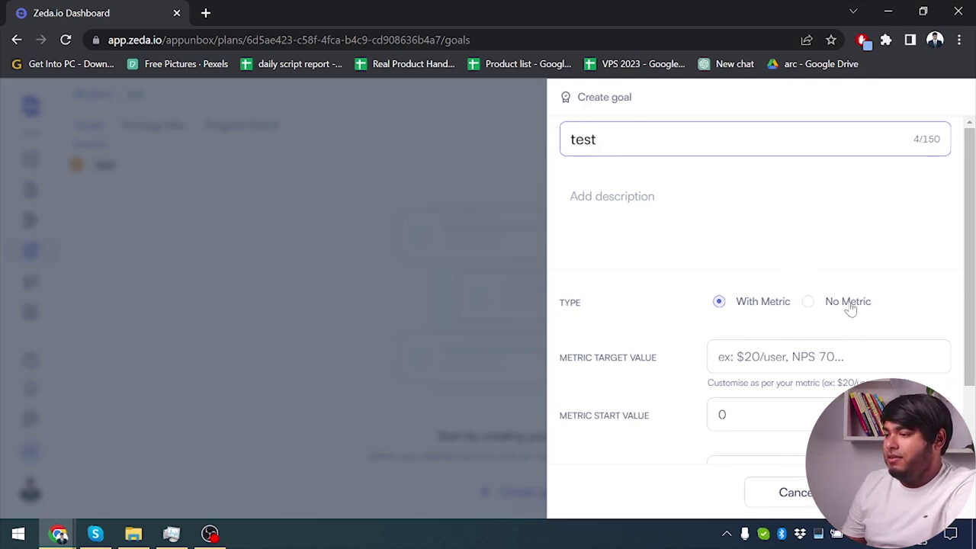
click(851, 309)
click(774, 312)
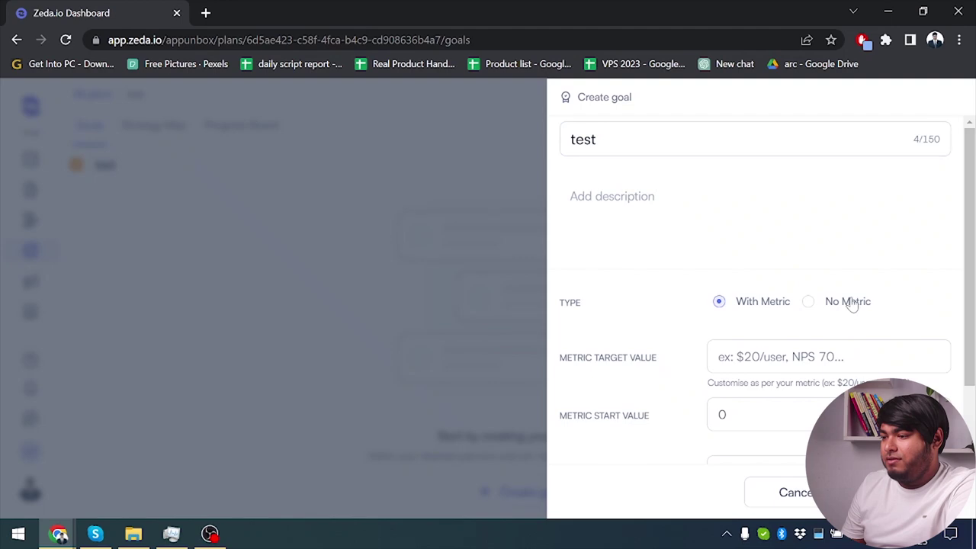
click(849, 304)
click(803, 368)
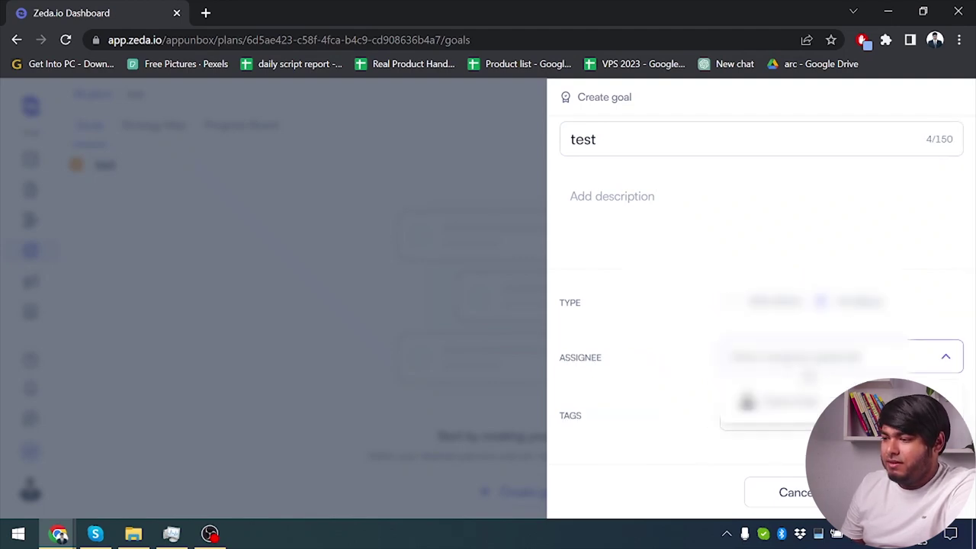
click(793, 402)
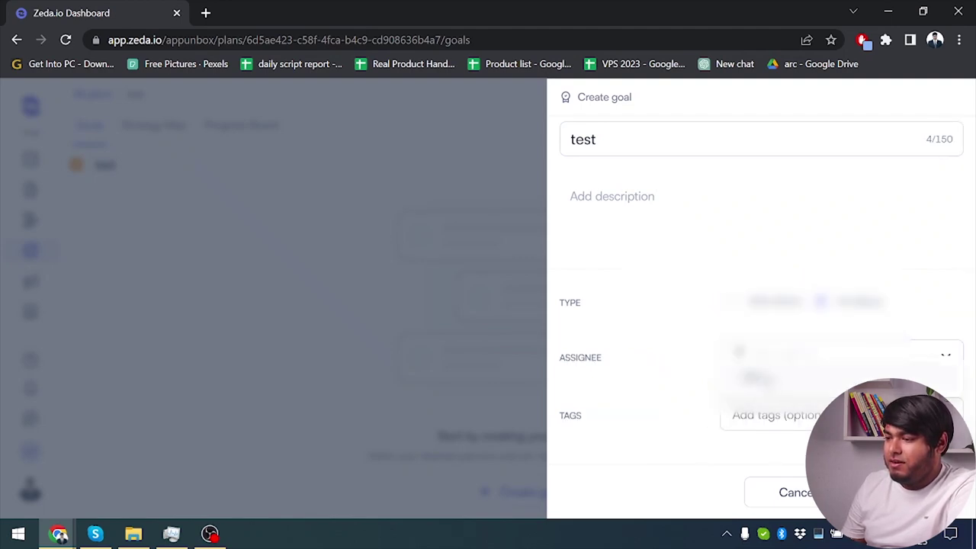
click(757, 377)
click(904, 492)
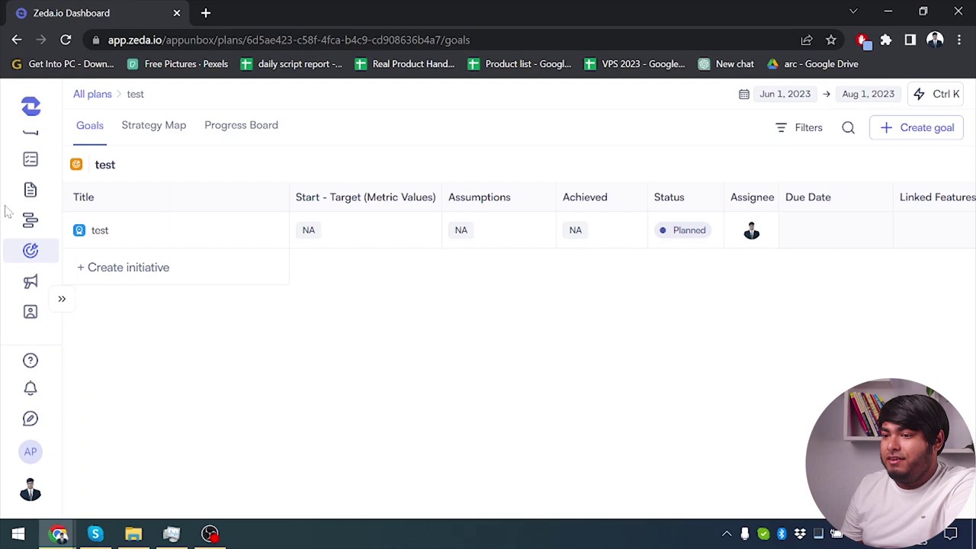
click(133, 273)
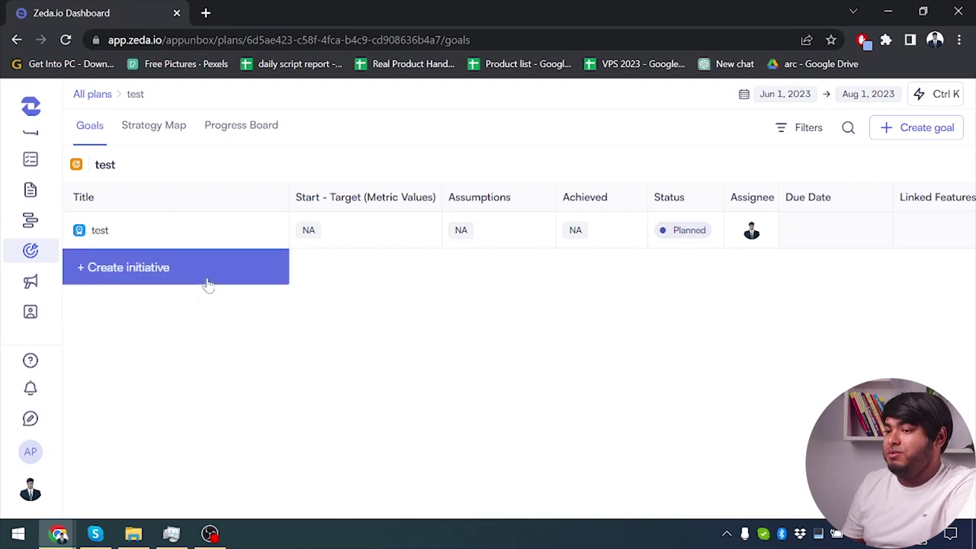
Step: Start a new initiative 'test 2' with description 'des$40', target $40 and start value 10
click(209, 284)
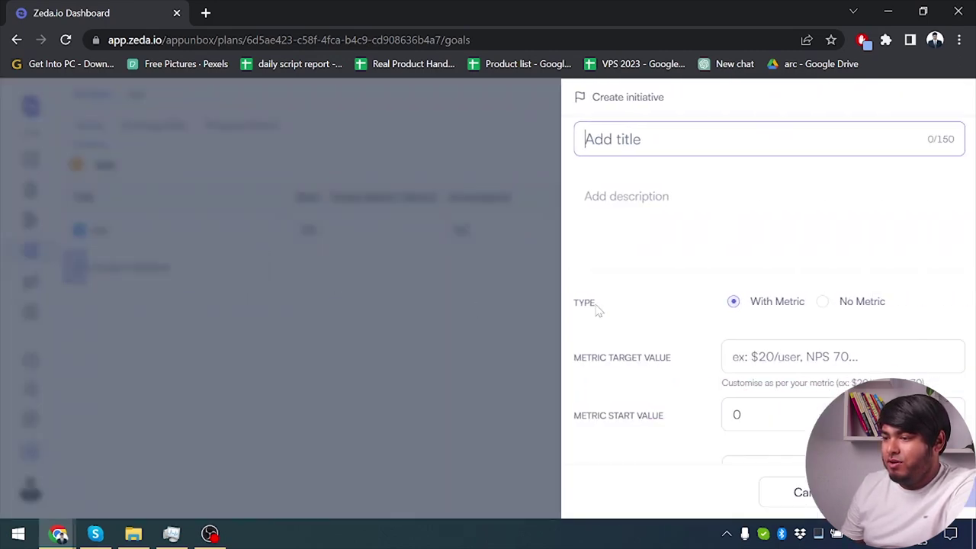
click(789, 347)
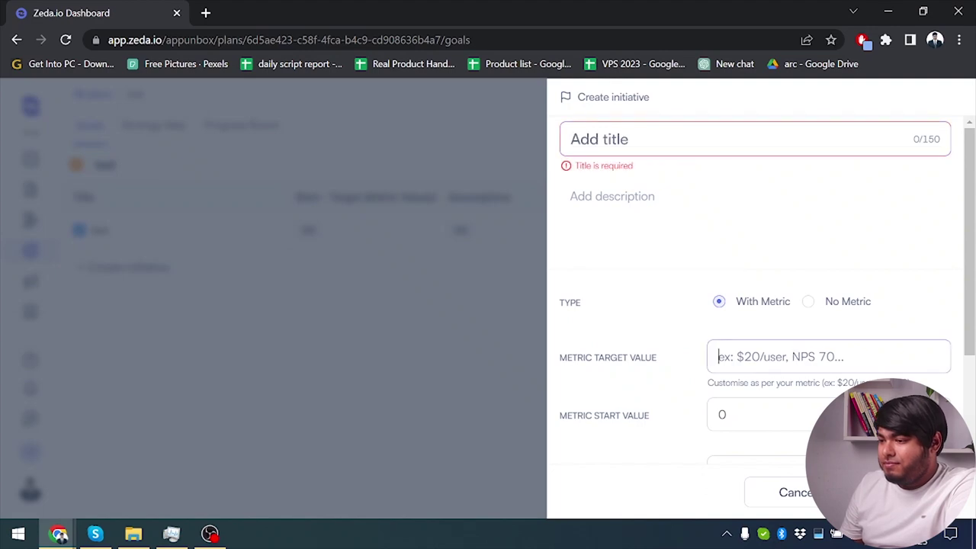
click(646, 130)
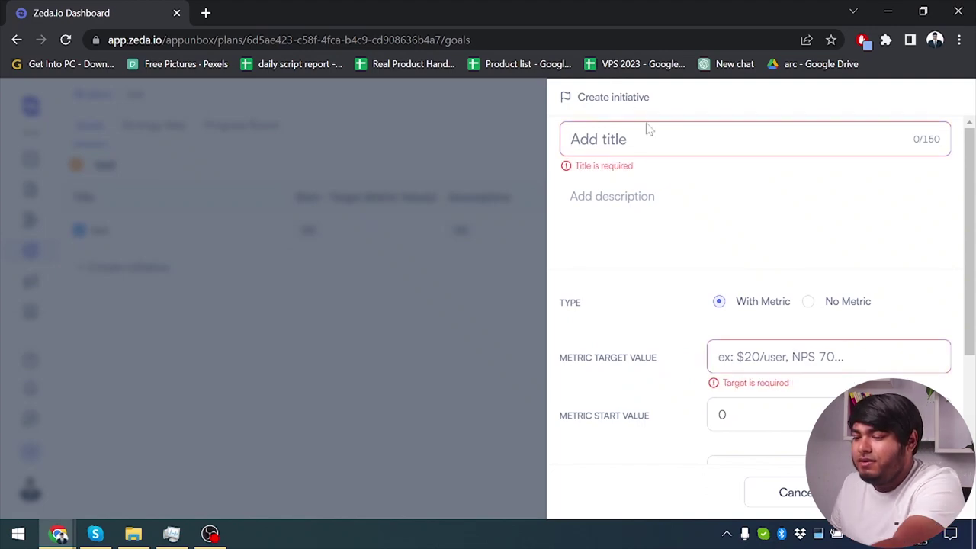
text(test 2)
click(636, 171)
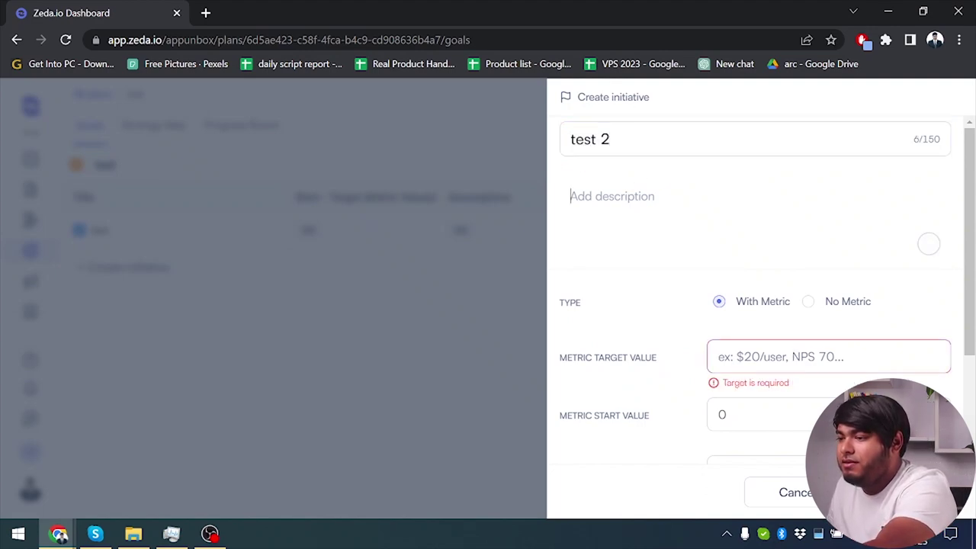
text(desc)
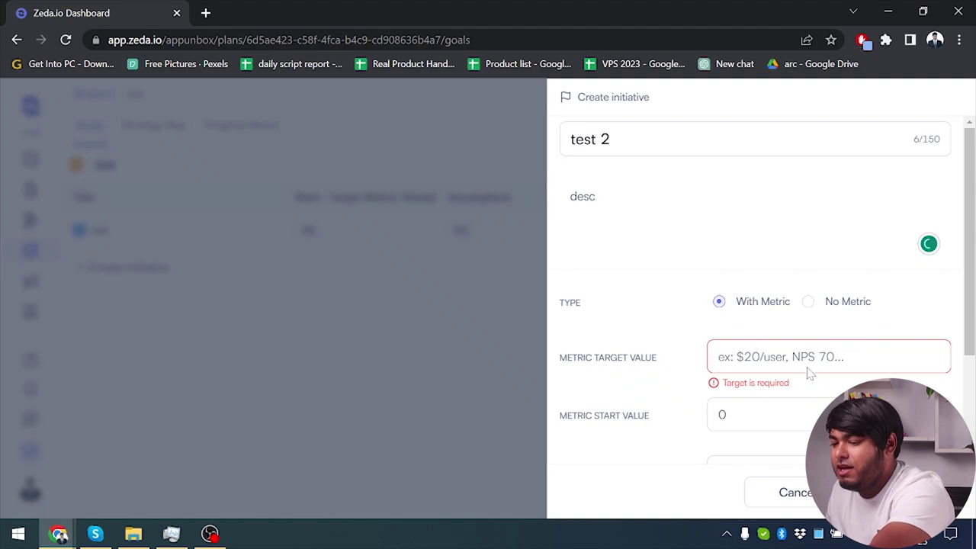
text($40)
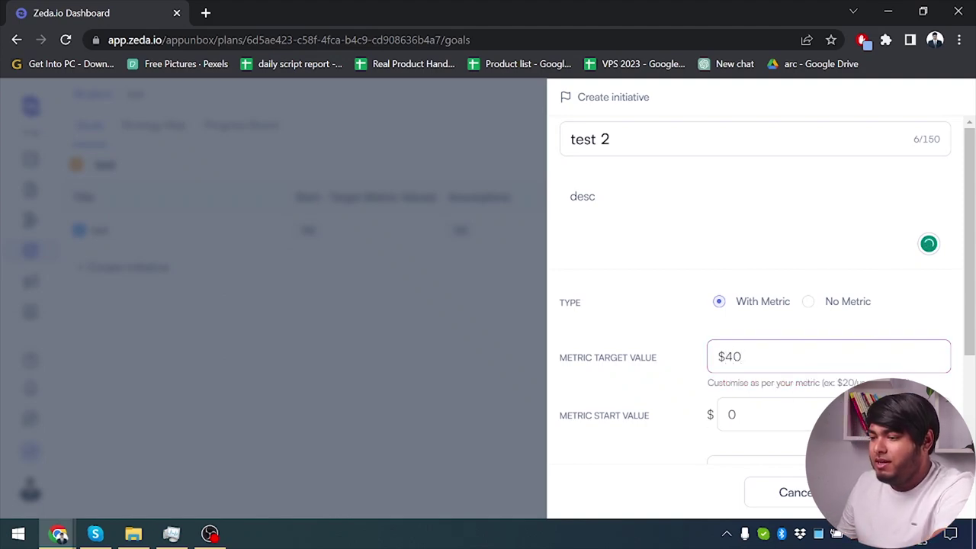
click(736, 414)
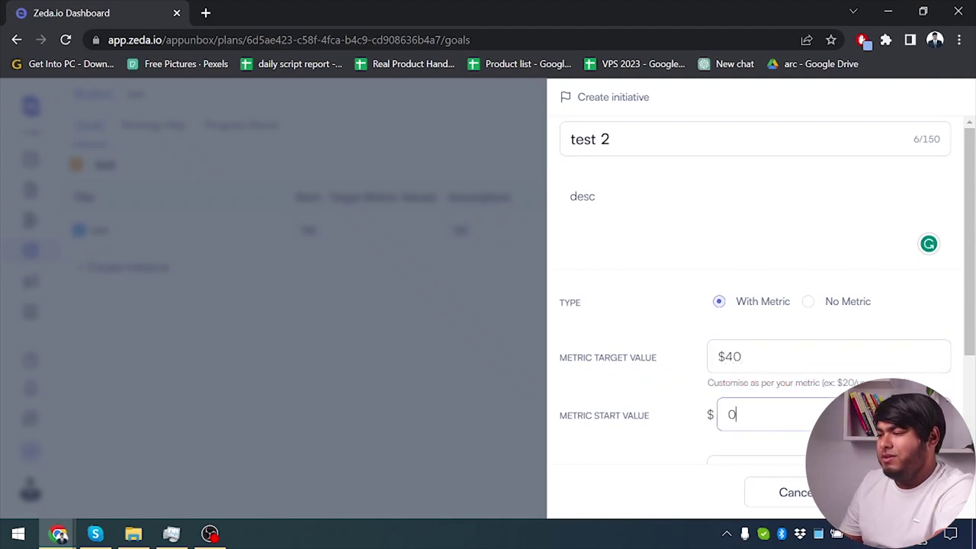
text(10)
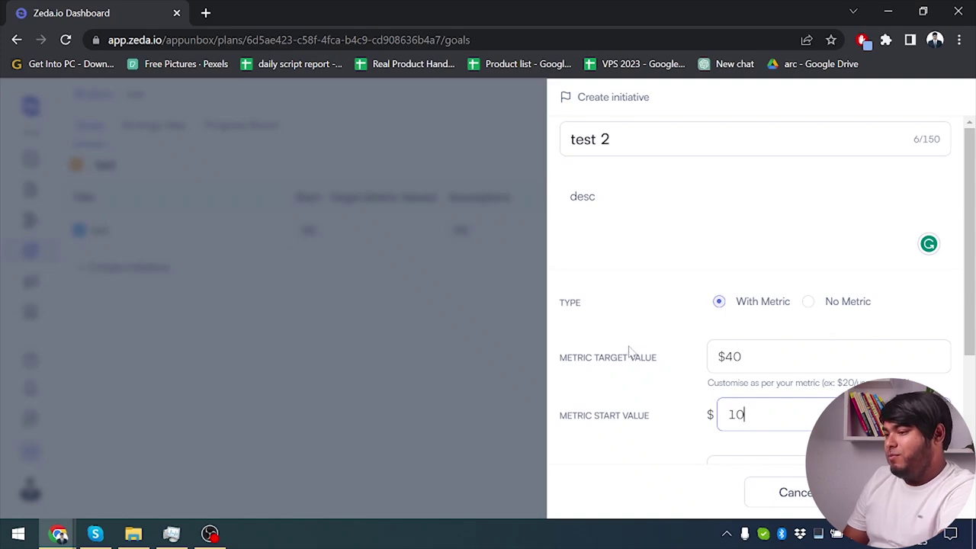
Step: Assign the member, set due date Aug 5, 2023, add the test tag, and save
scroll(643, 371, down, 2)
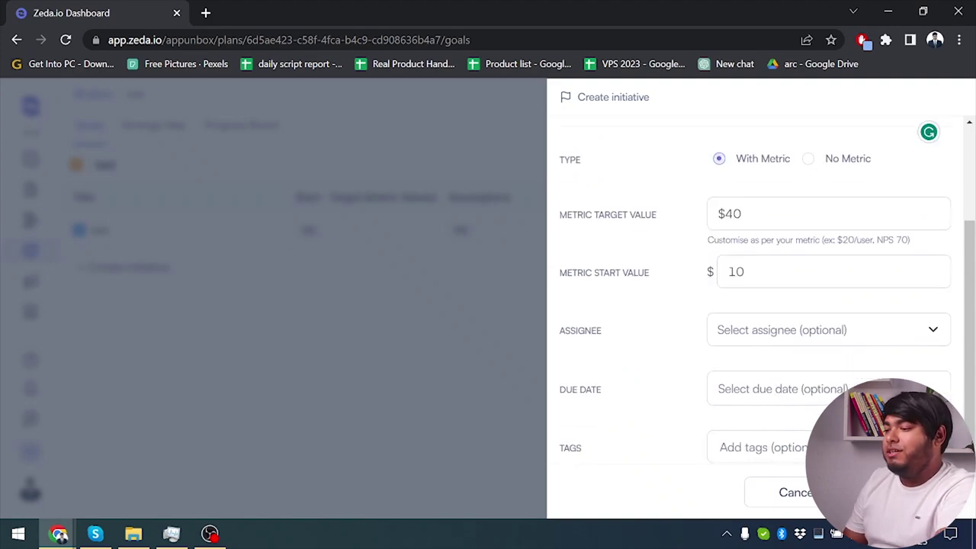
click(774, 330)
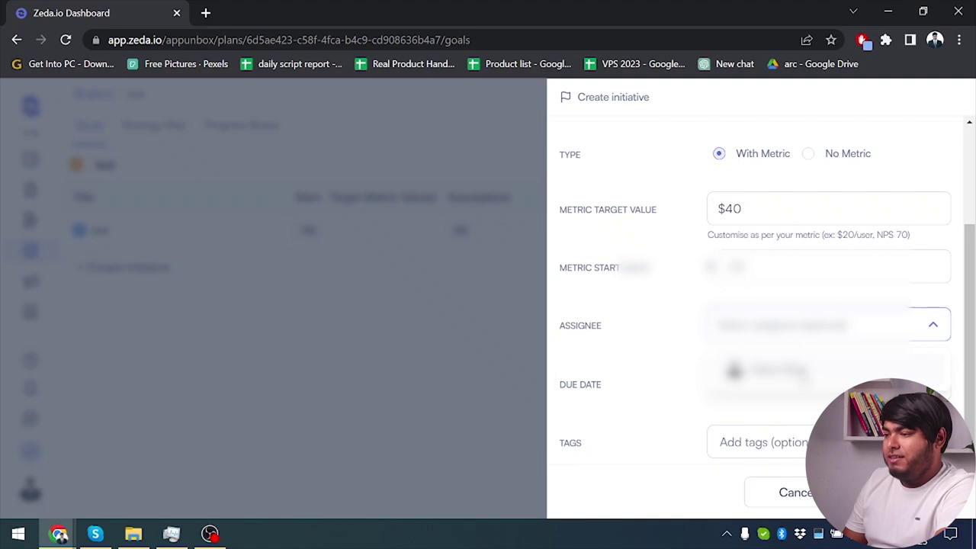
click(801, 372)
click(715, 386)
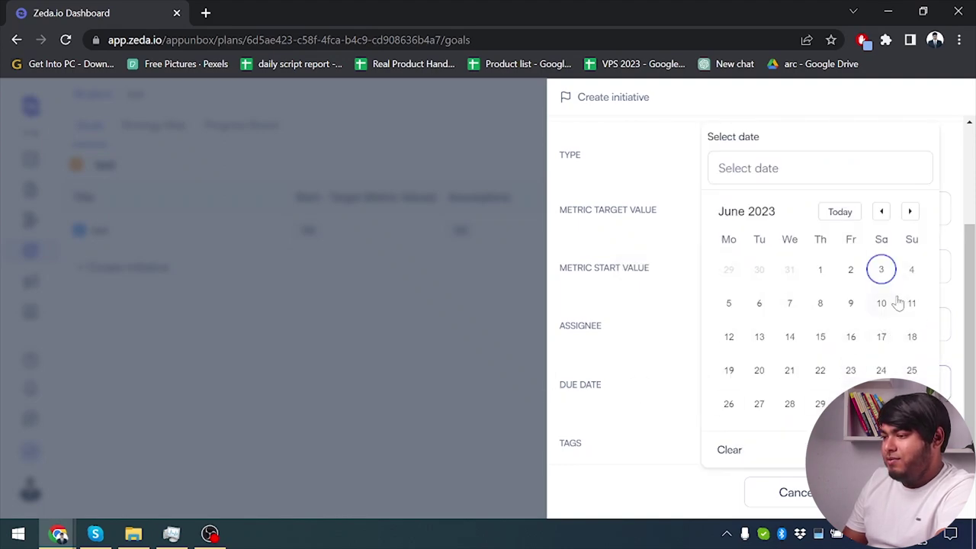
click(910, 211)
click(910, 211)
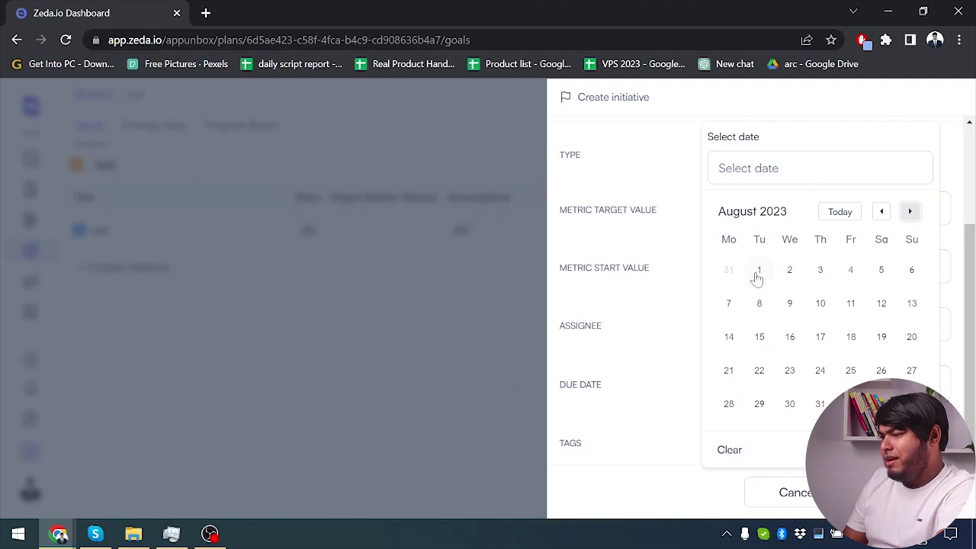
click(880, 272)
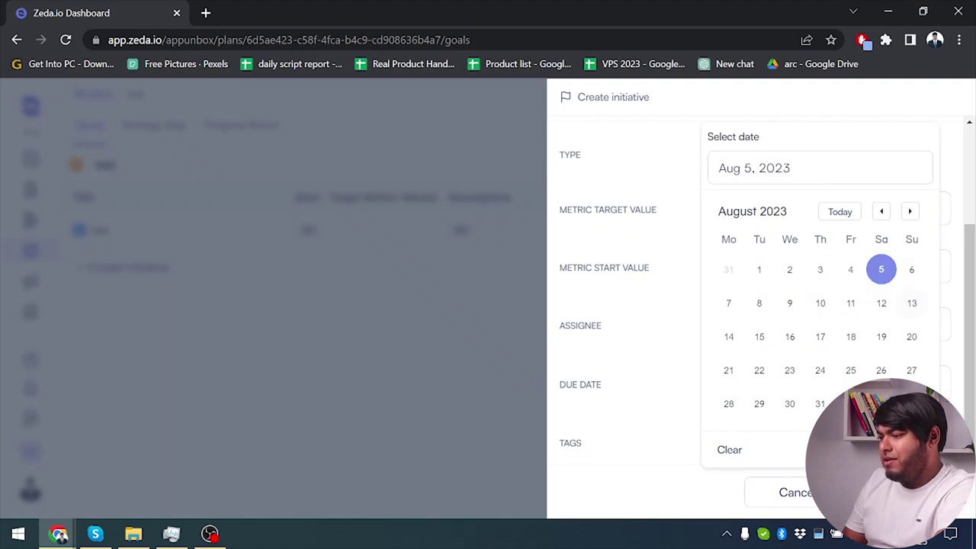
click(755, 443)
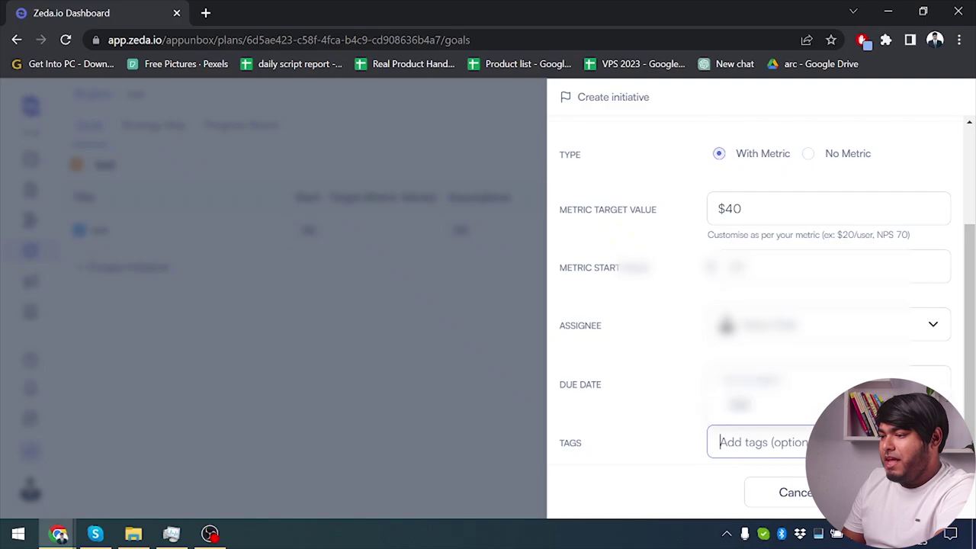
click(756, 414)
key(Escape)
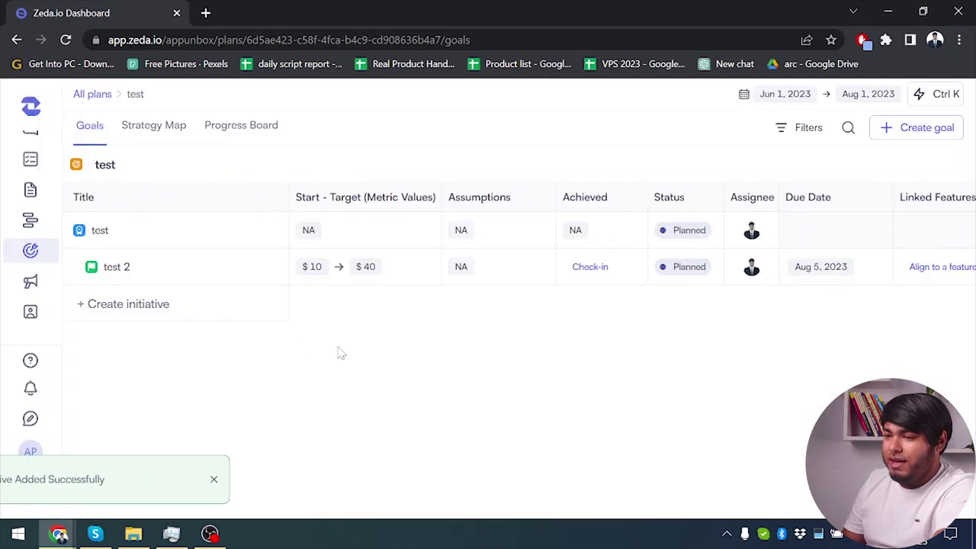
Step: Review the test 2 initiative details, then go to the Customers company list
click(587, 266)
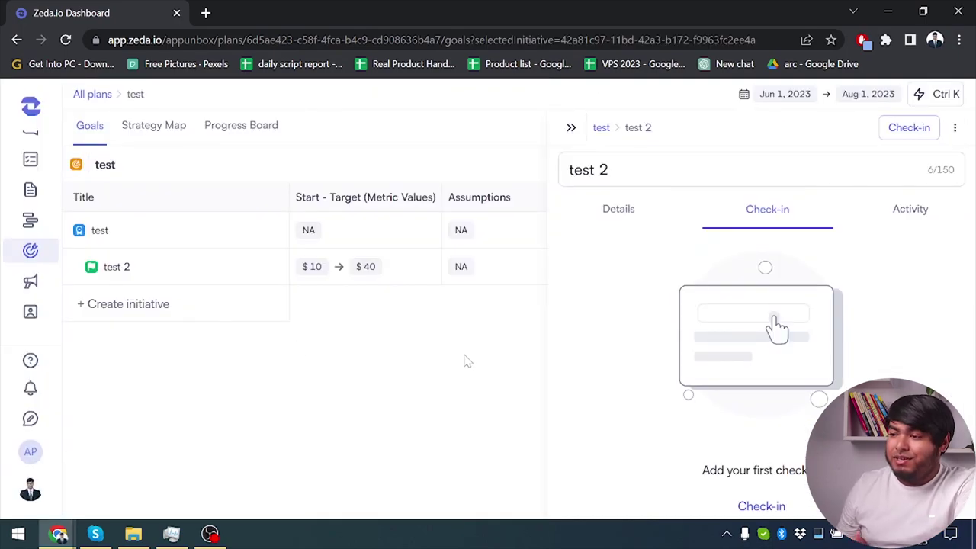
click(572, 127)
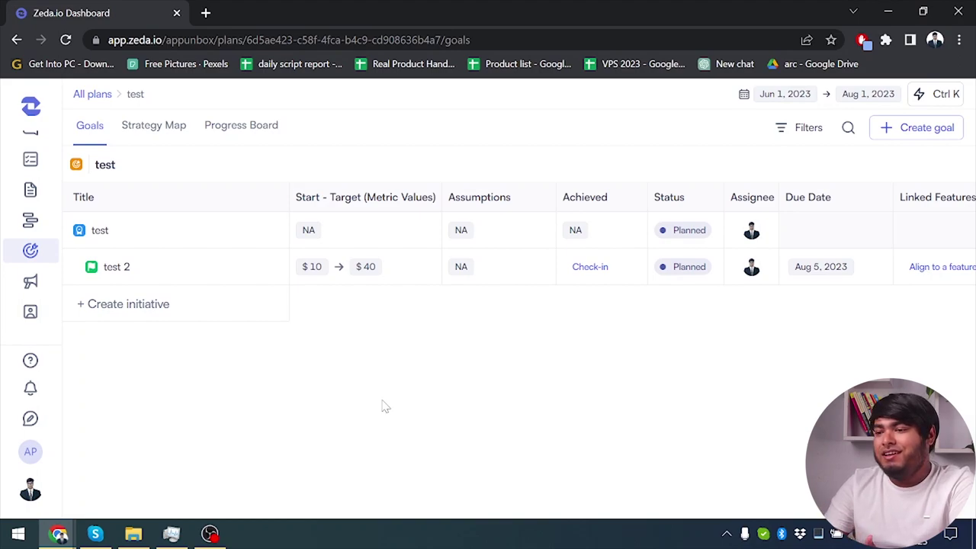
click(30, 312)
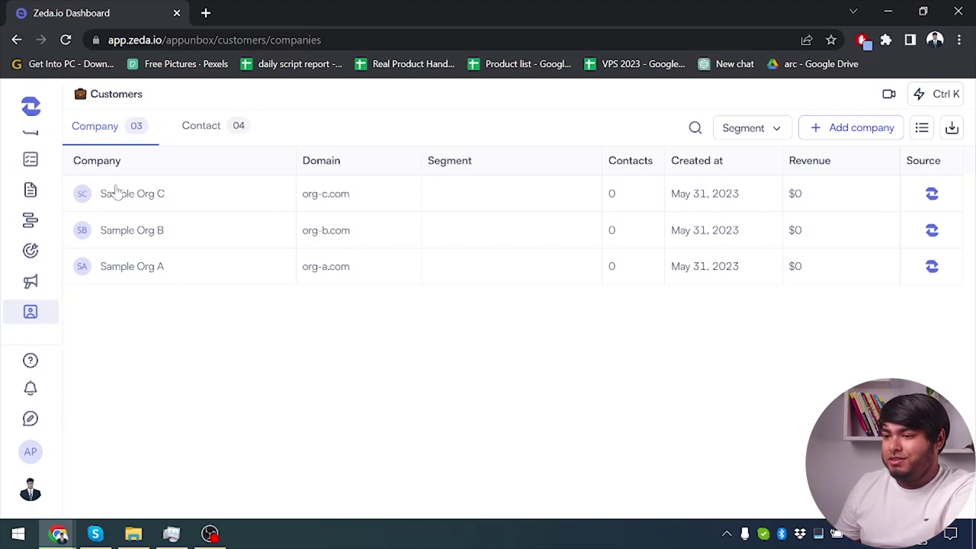
Step: Inspect Sample Org C's details and revenue field, then close them
click(152, 196)
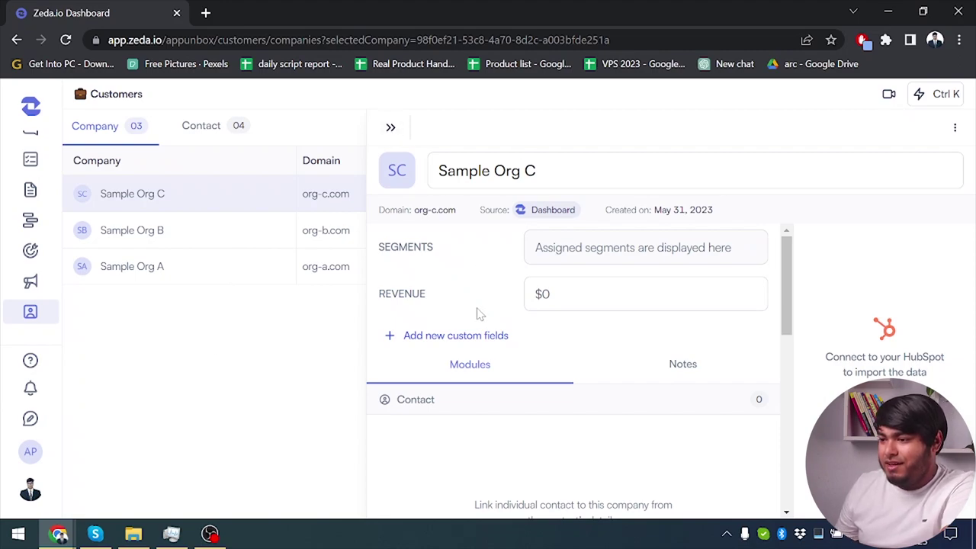
click(550, 294)
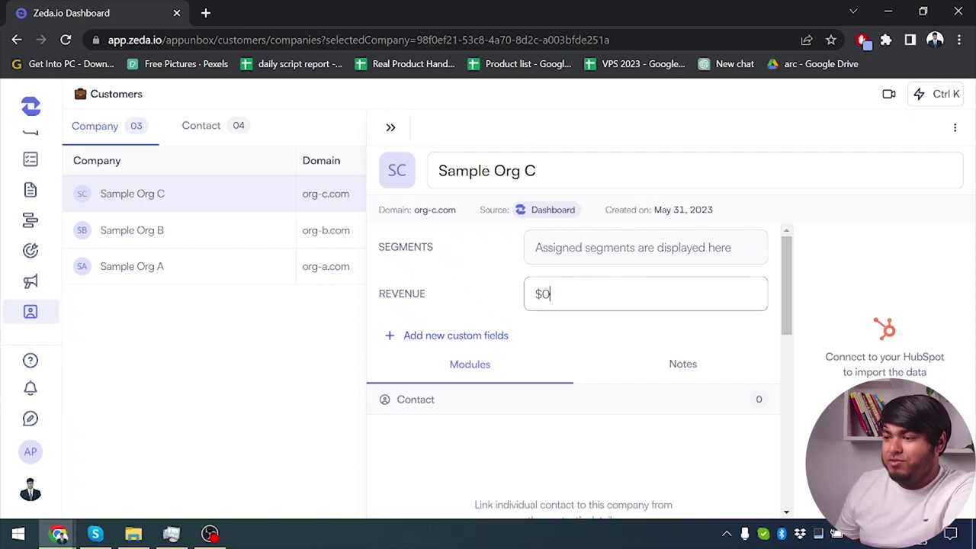
click(391, 128)
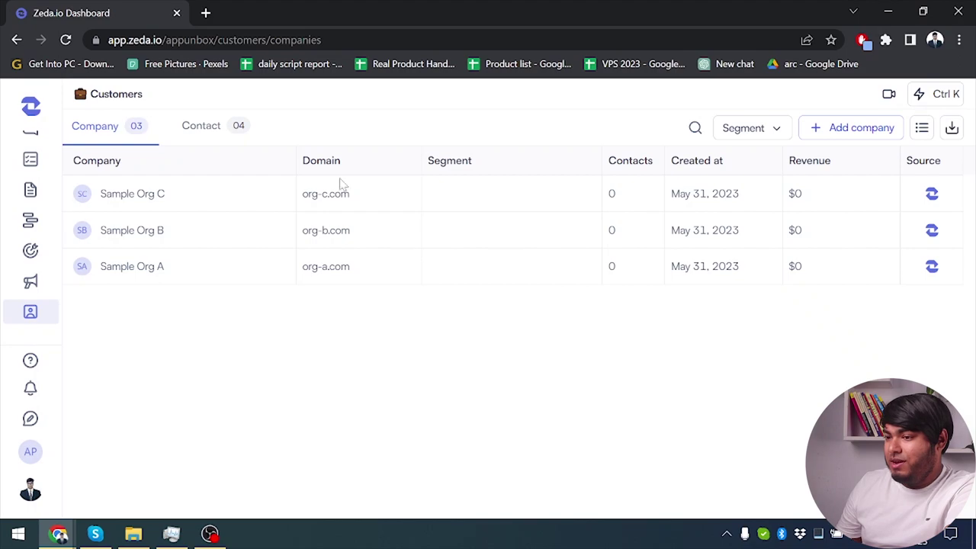
Step: Look at the Contacts list, then return to the Company list
click(220, 130)
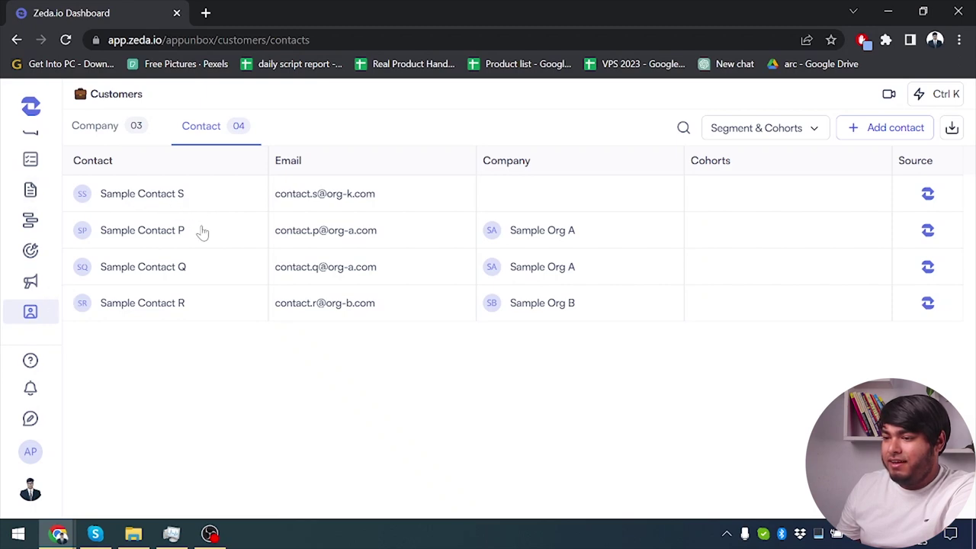
mouse_move(929, 197)
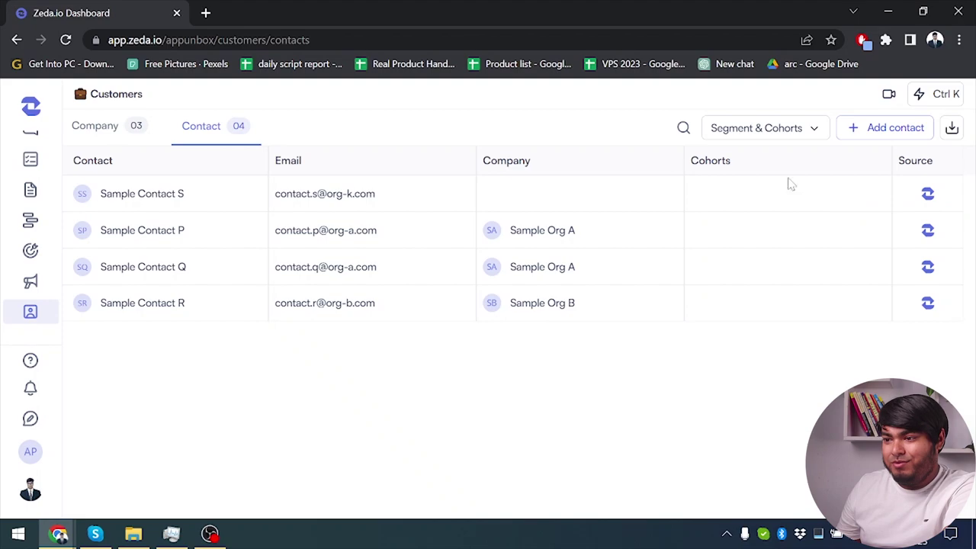
click(136, 126)
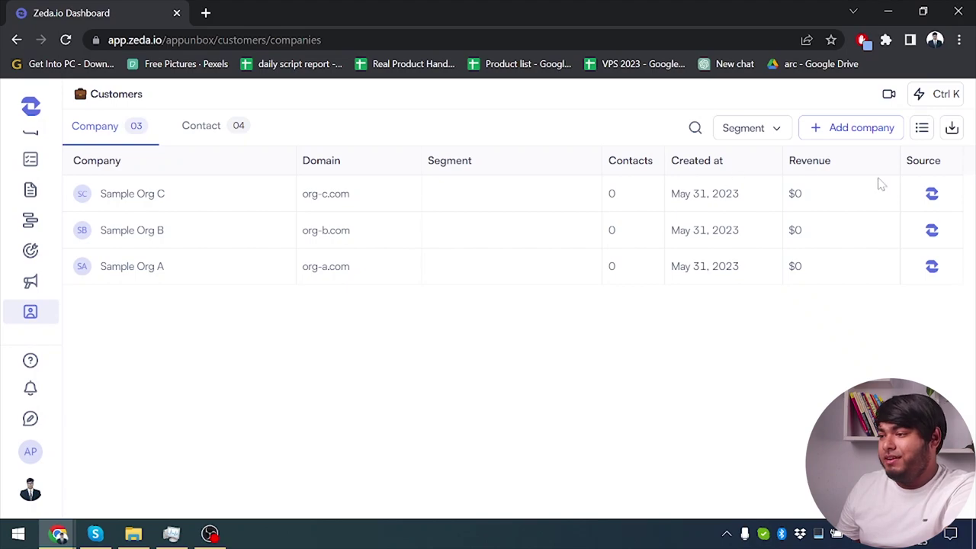
Step: Add company 'Test' with domain TEST.io, then collapse its detail panel
click(856, 130)
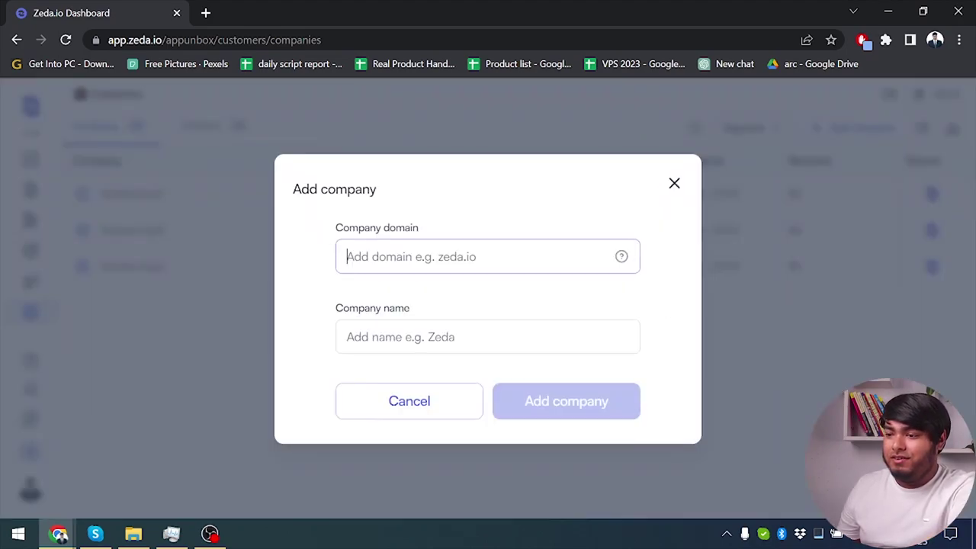
text(TEST)
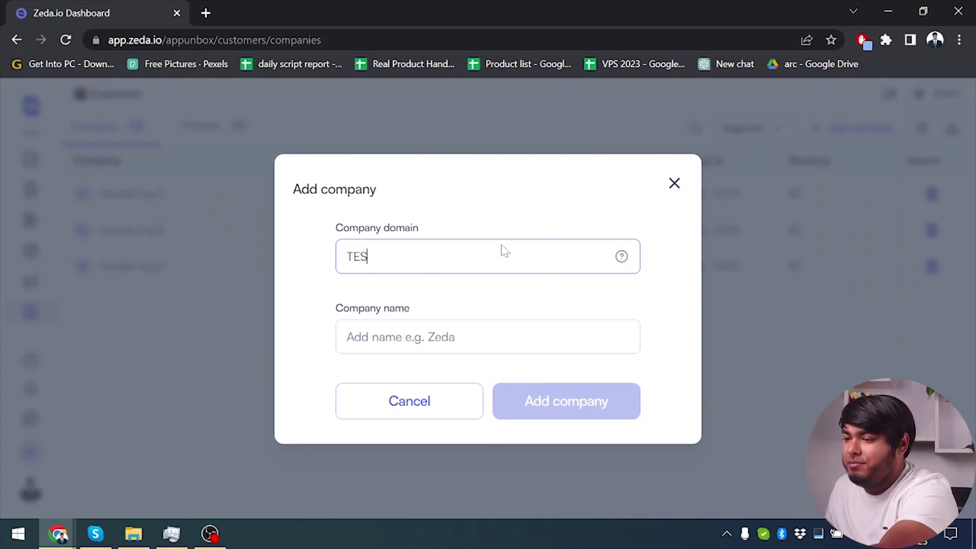
click(412, 337)
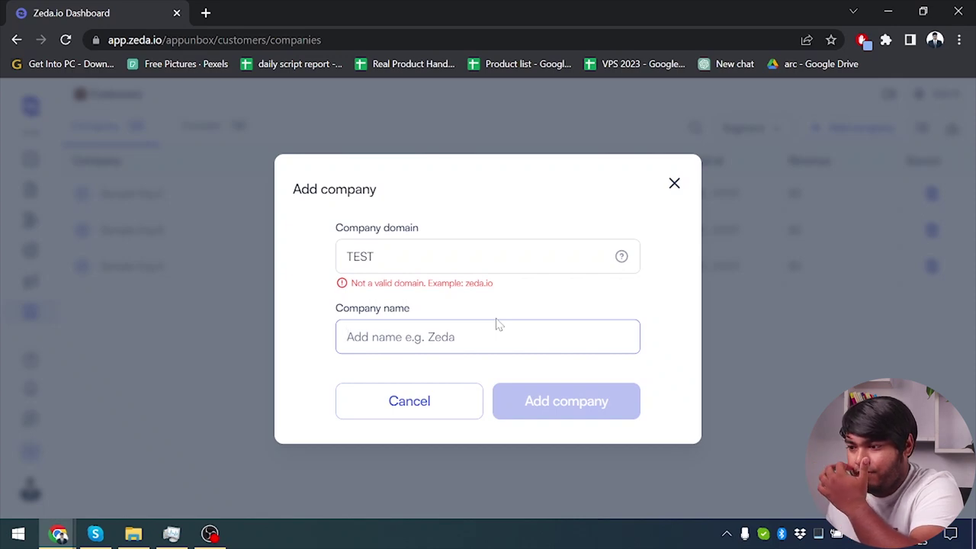
click(480, 248)
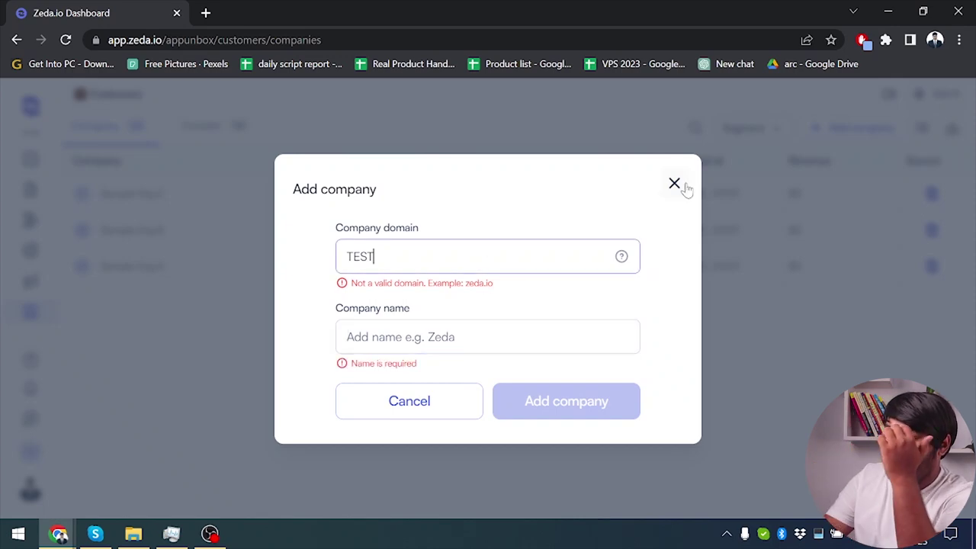
text(.)
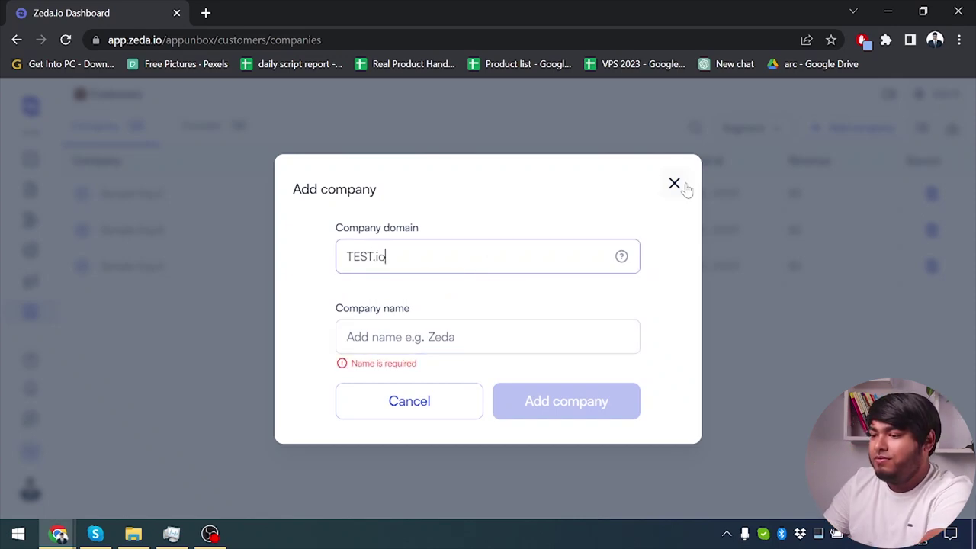
text(io)
click(561, 337)
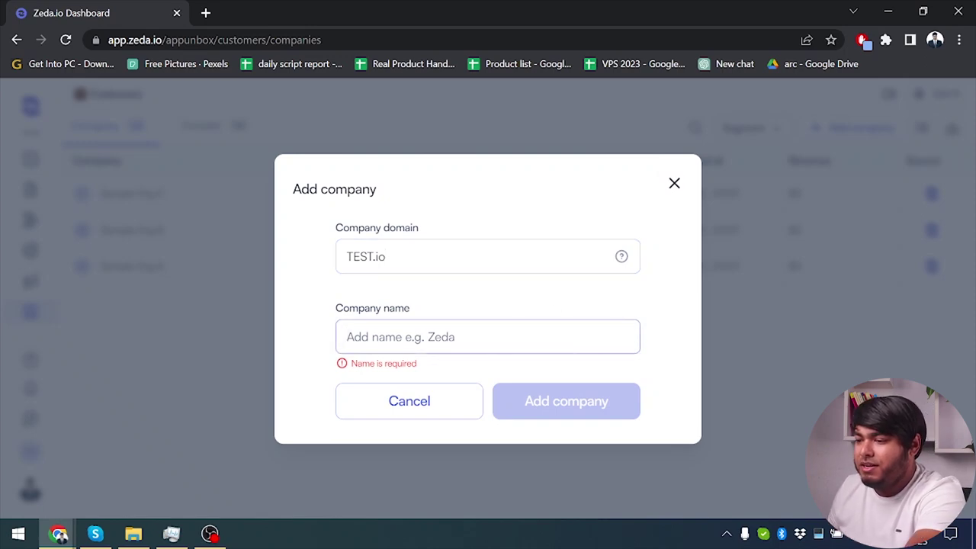
text(Test)
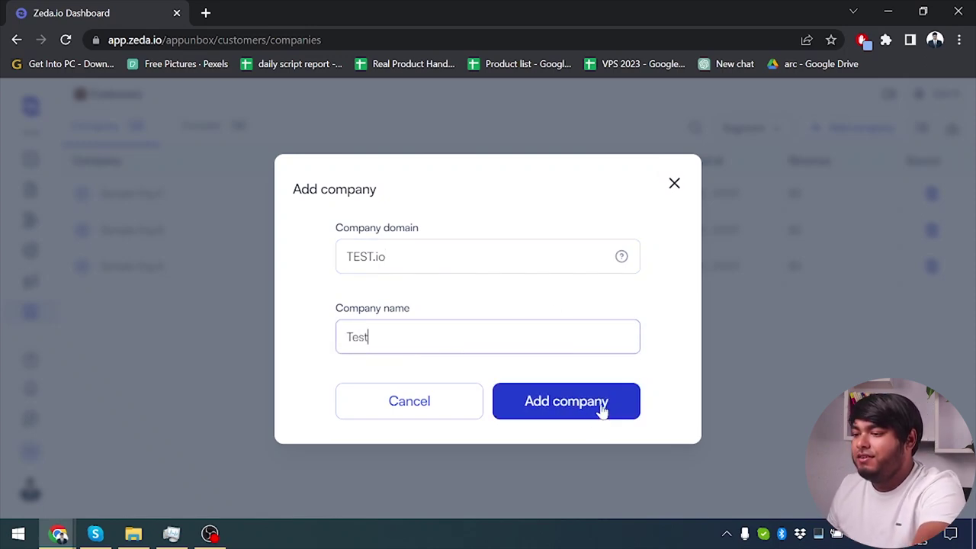
click(533, 410)
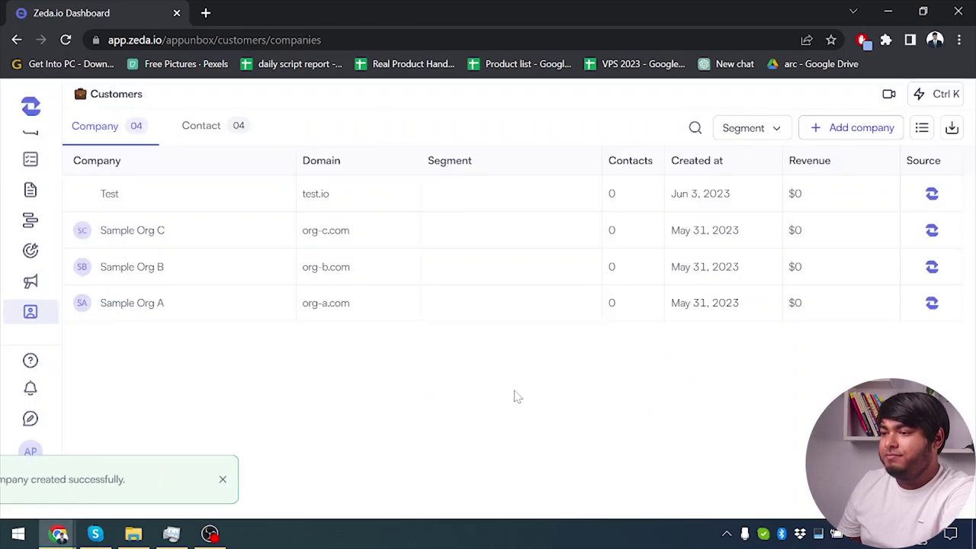
click(391, 128)
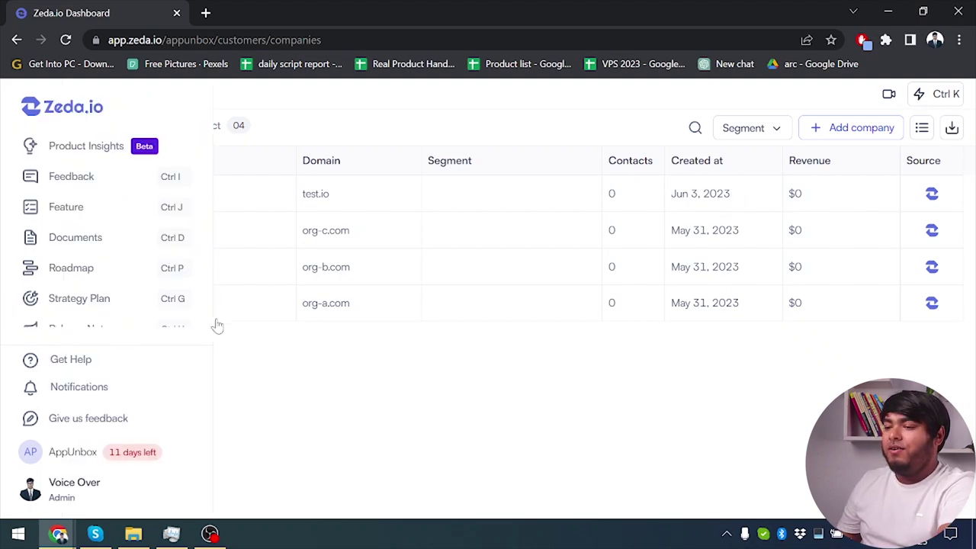
Step: Expand the sidebar and open Workspace Settings from the AP workspace menu
click(59, 348)
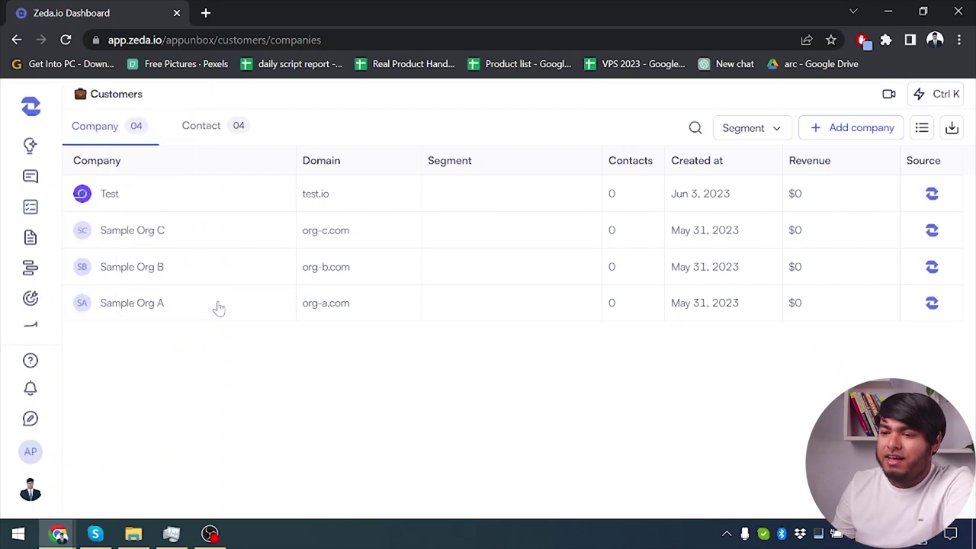
scroll(29, 290, down, 1)
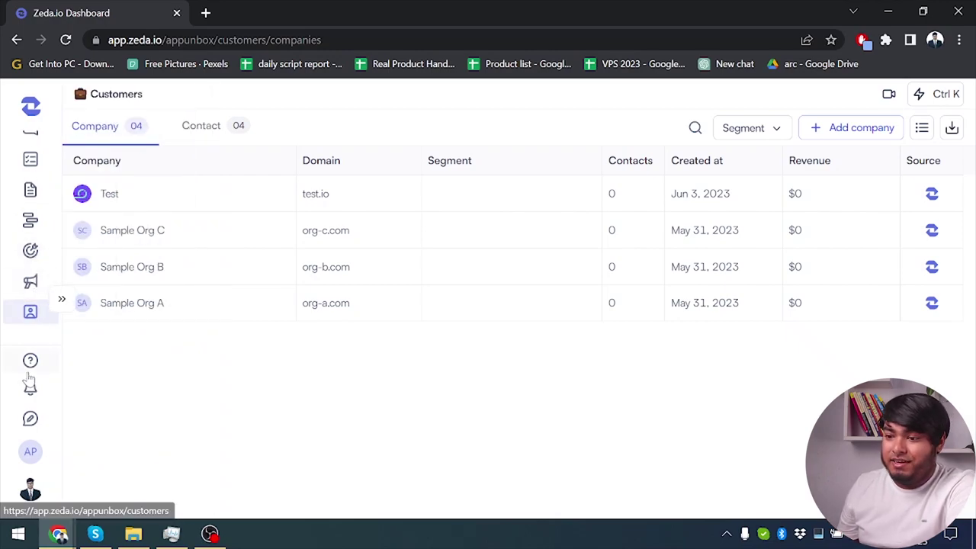
click(32, 450)
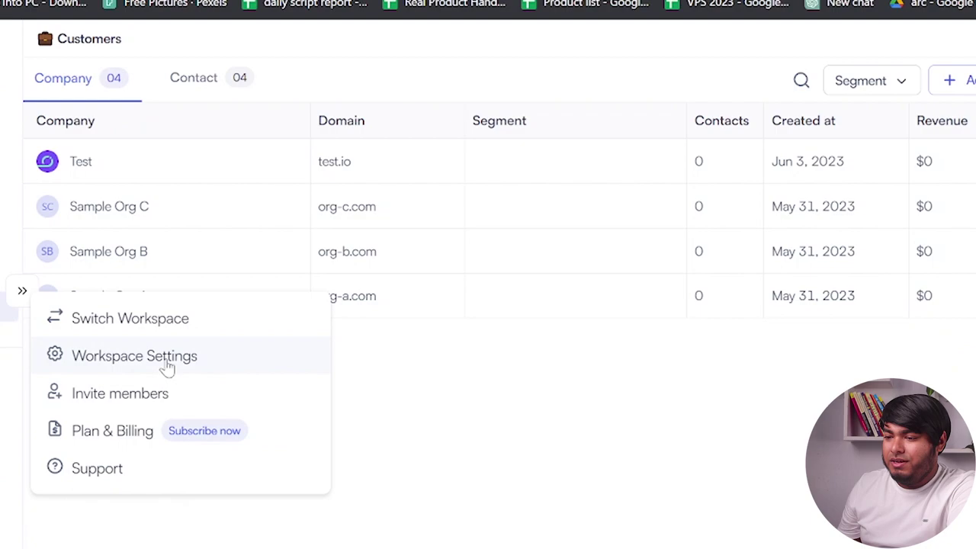
click(166, 365)
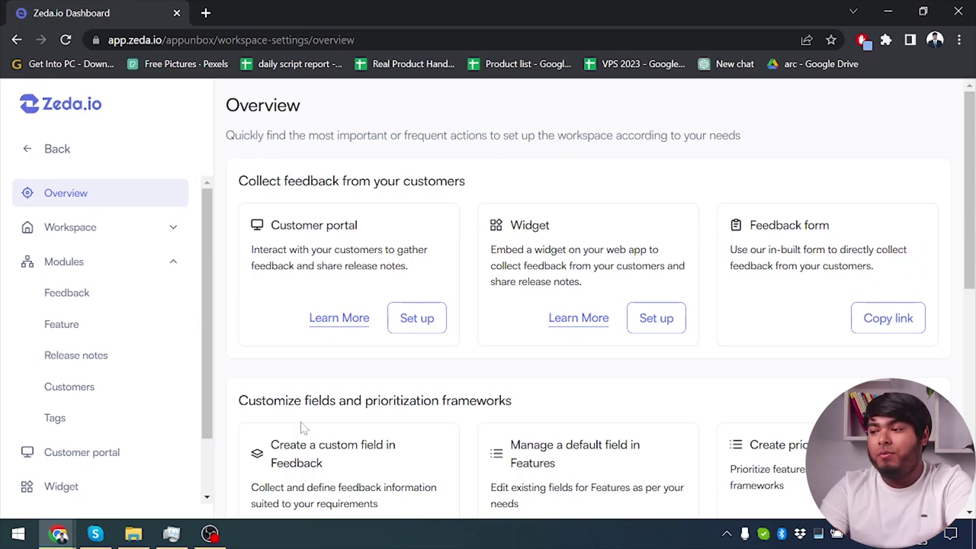
Step: Scroll through the workspace settings Overview page
scroll(303, 428, down, 2)
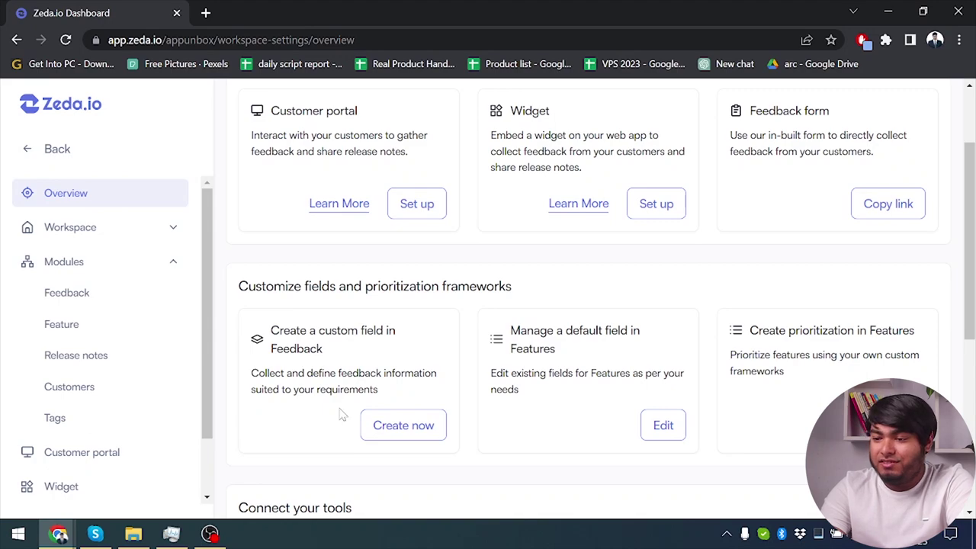
scroll(342, 414, down, 3)
scroll(379, 285, up, 3)
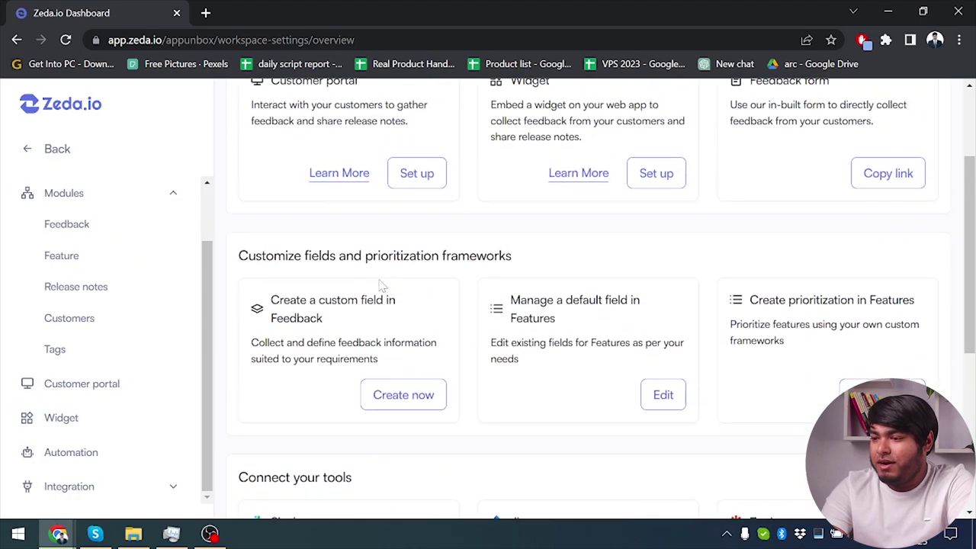
scroll(382, 285, down, 3)
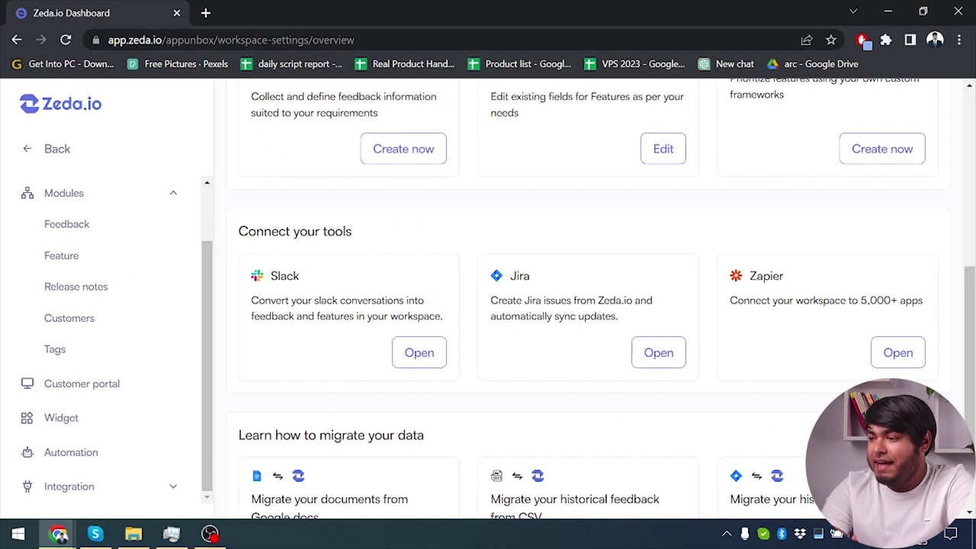
scroll(431, 497, down, 1)
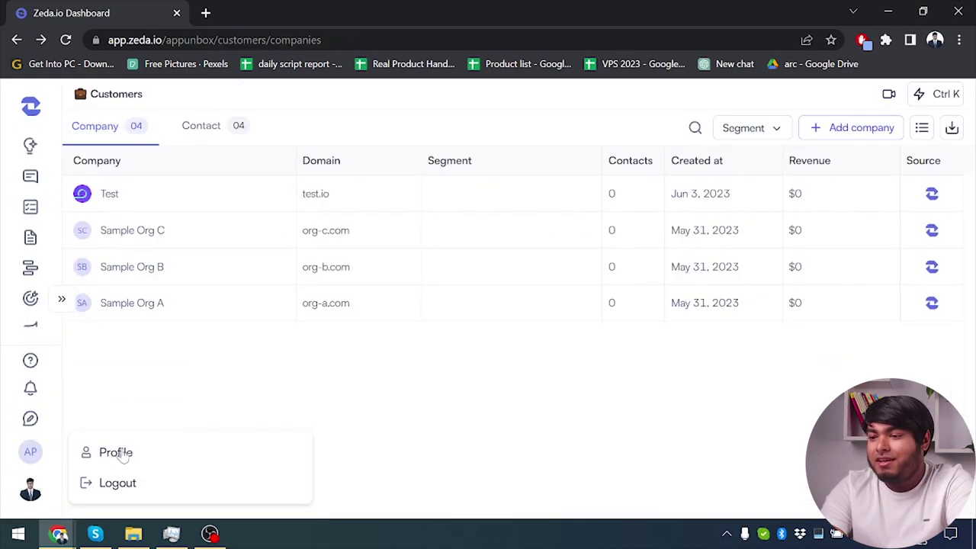
Step: Open Profile settings and start editing the profile, then cancel without saving
click(132, 459)
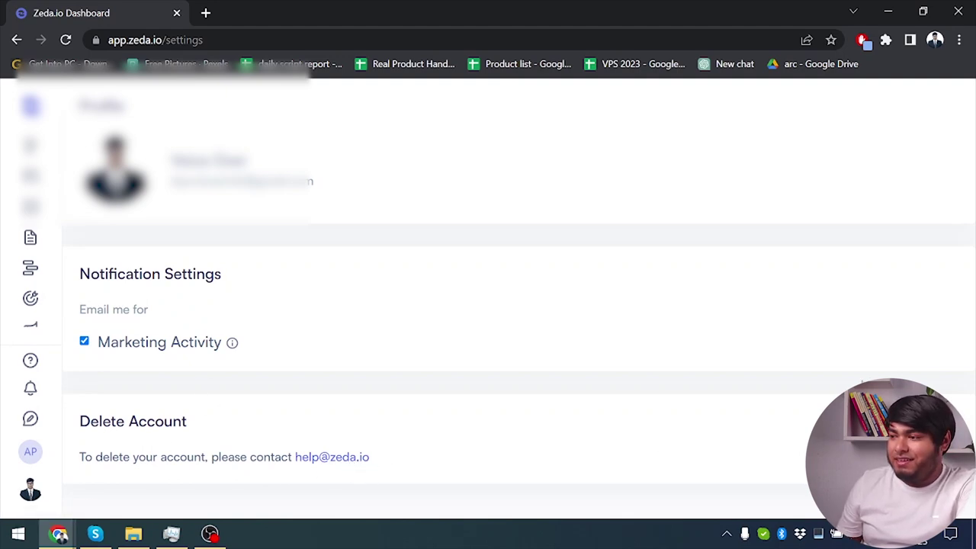
mouse_move(900, 175)
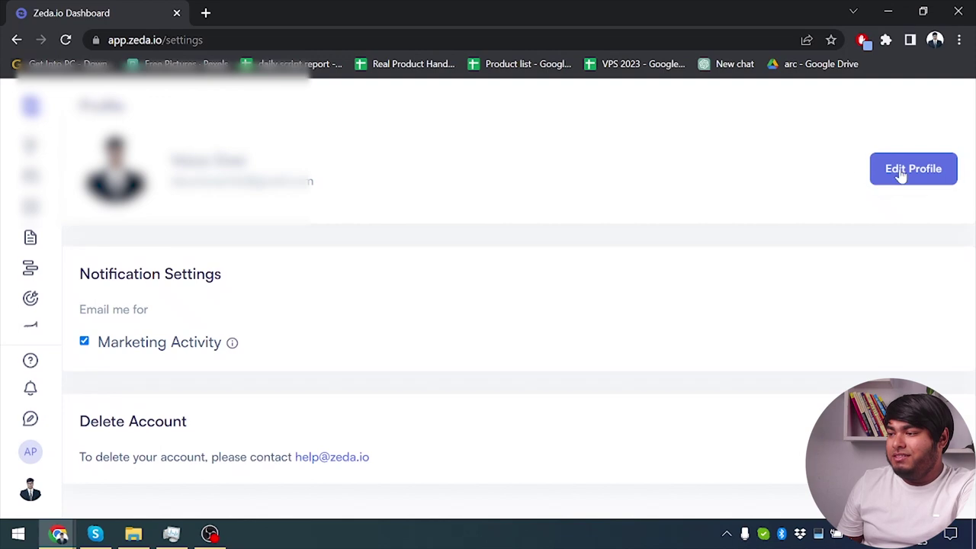
click(940, 175)
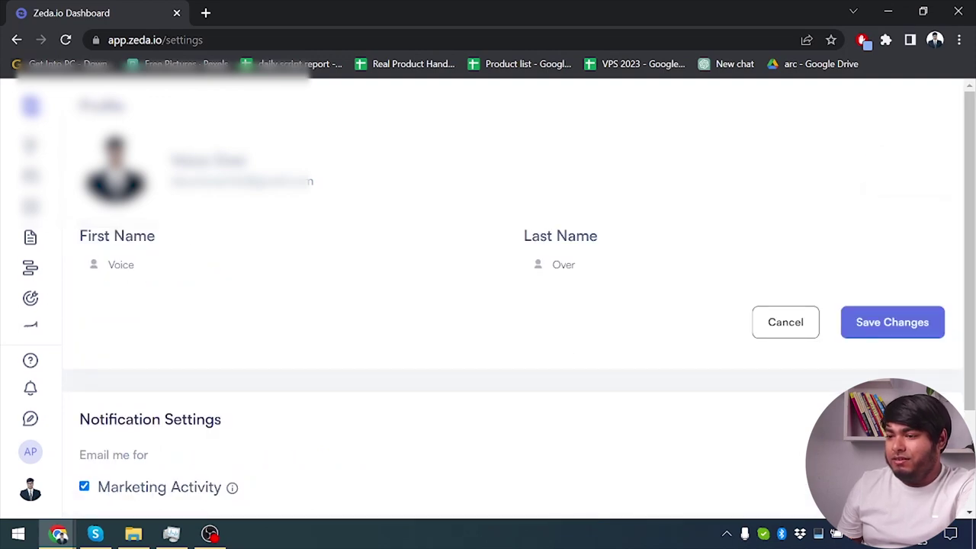
double_click(135, 235)
click(554, 235)
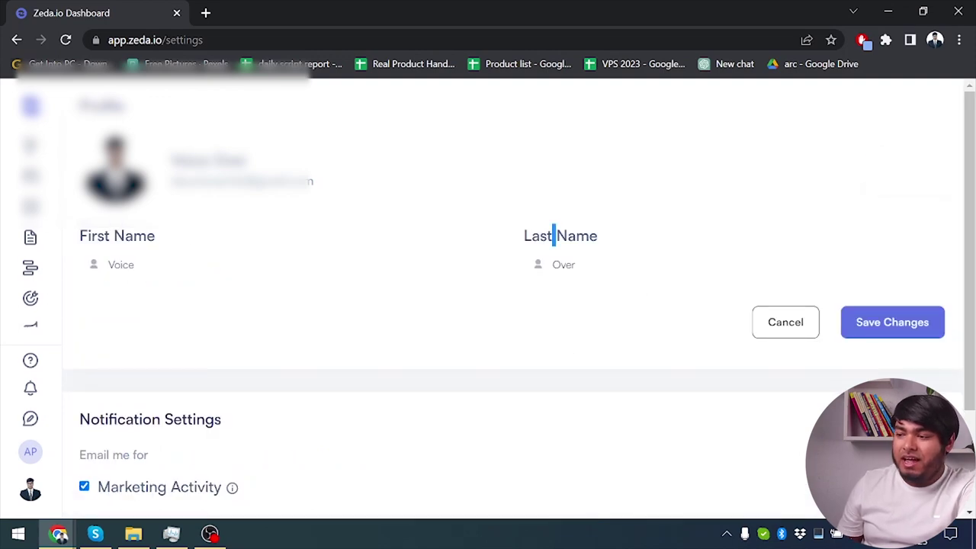
click(802, 326)
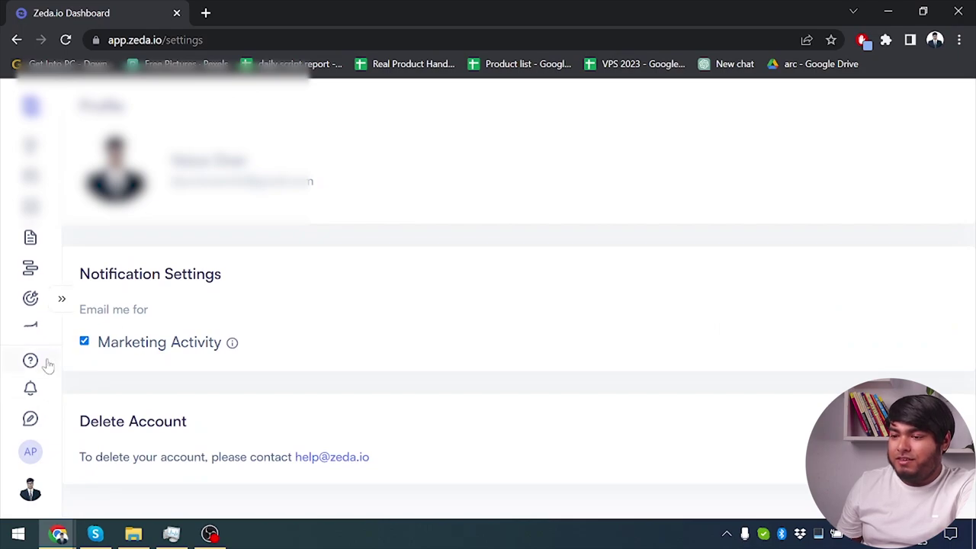
Step: Keep Marketing Activity emails enabled by cancelling the unsubscribe, then return home
click(84, 341)
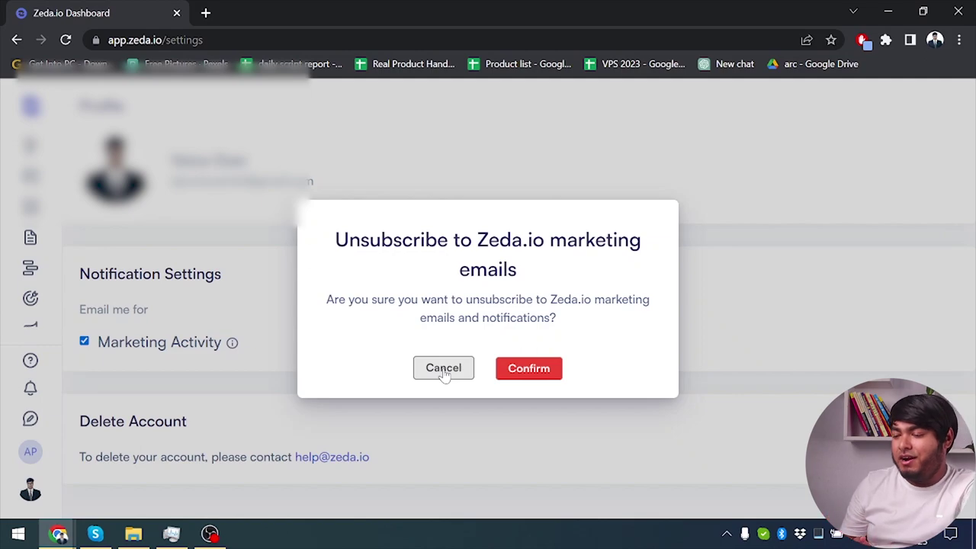
click(444, 369)
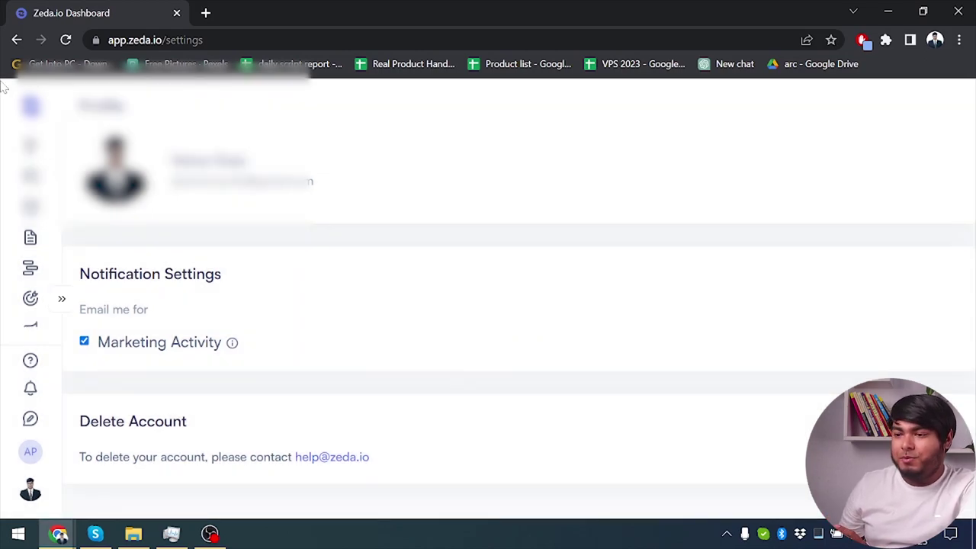
click(30, 105)
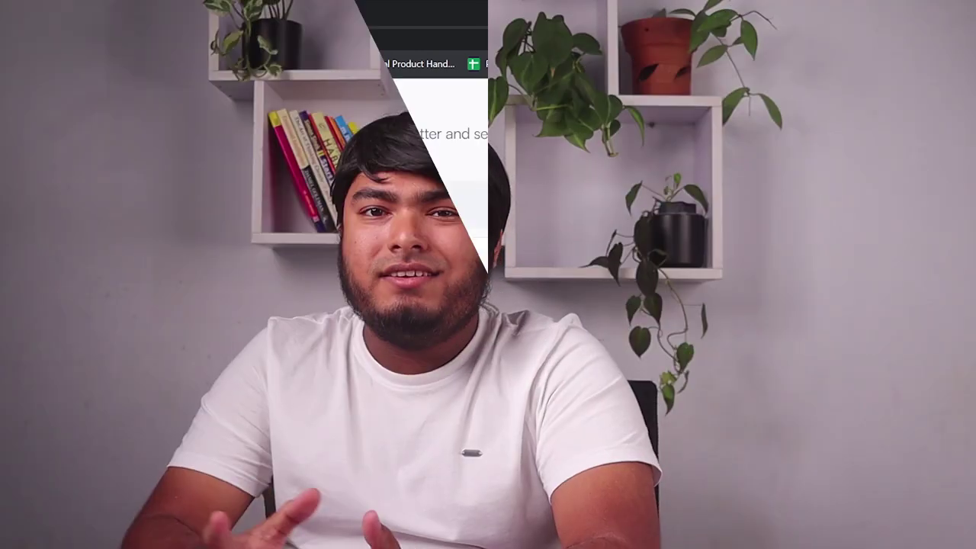